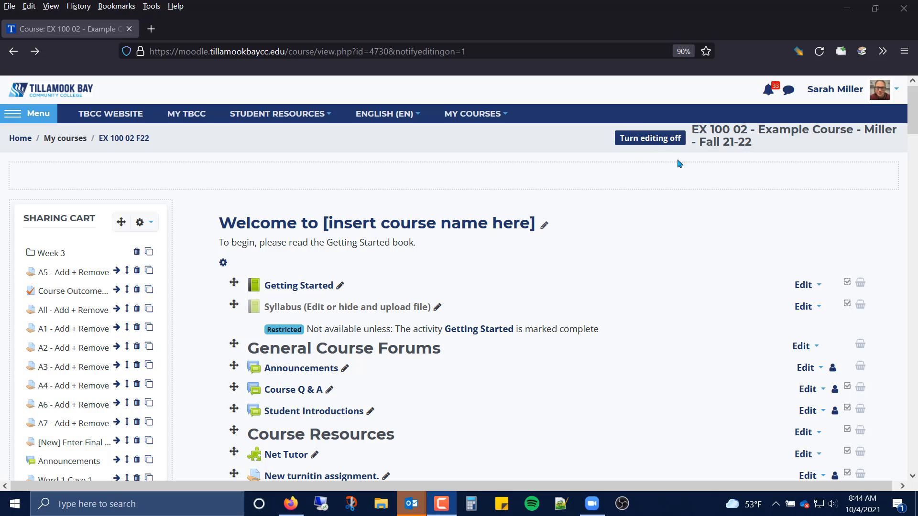
Add a new Turnitin Assignment 2 activity to the course's top section from the full activity list.
scroll(634, 309, "down", 3)
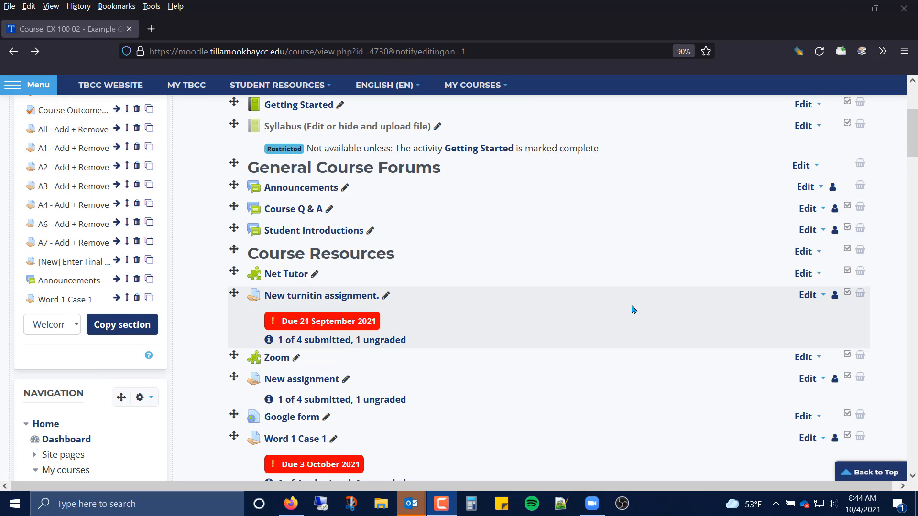
scroll(634, 309, "down", 3)
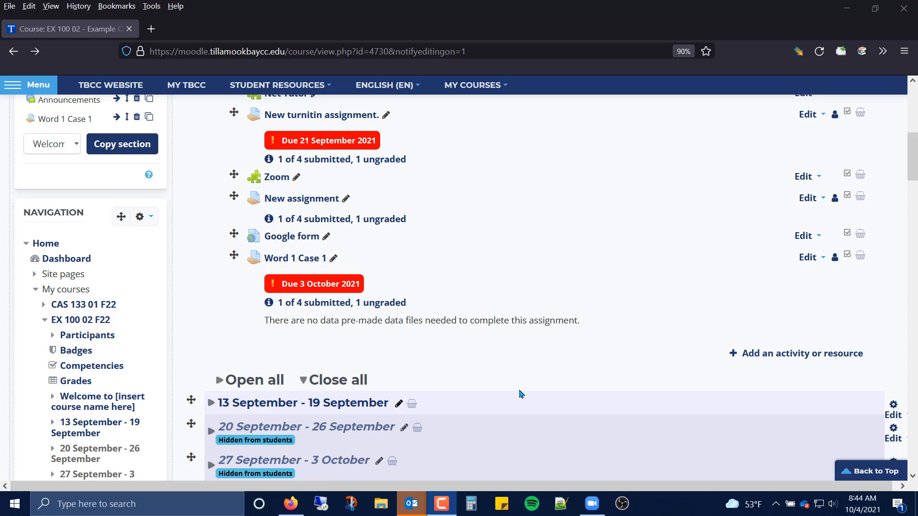
left_click(771, 360)
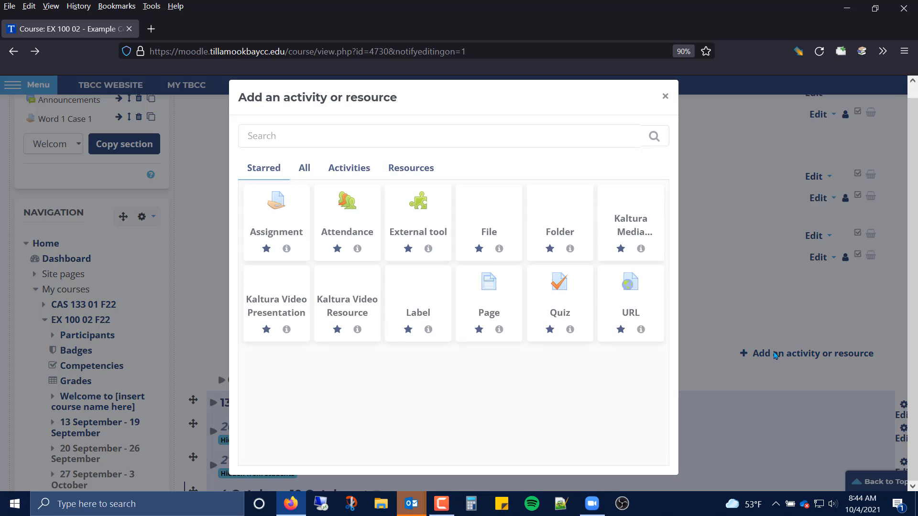
left_click(307, 171)
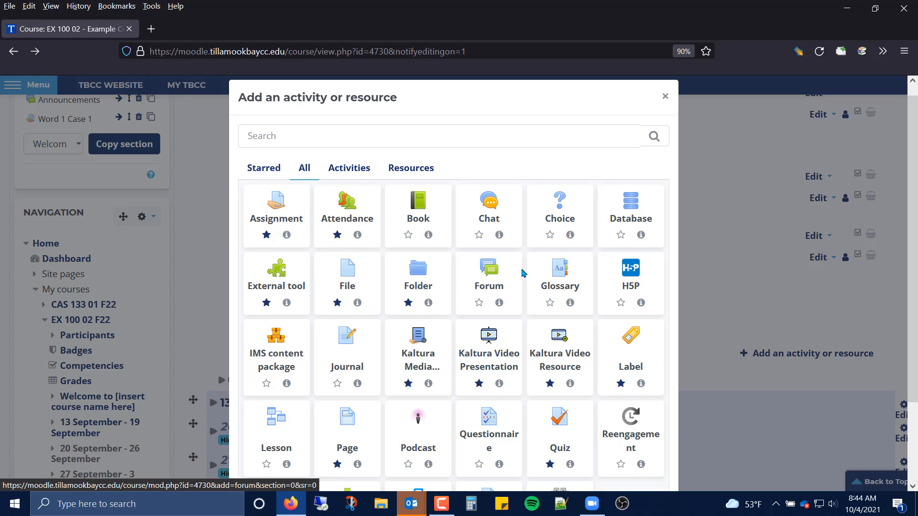
scroll(517, 269, "down", 2)
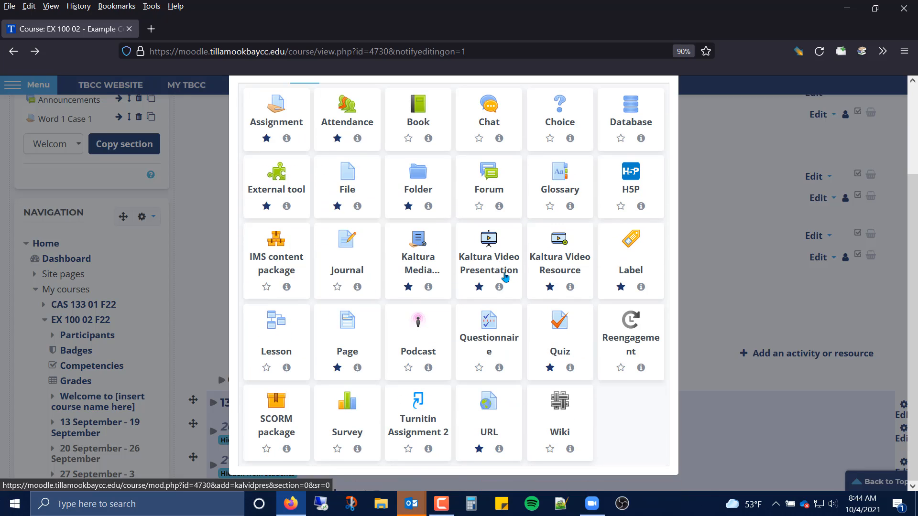
left_click(418, 431)
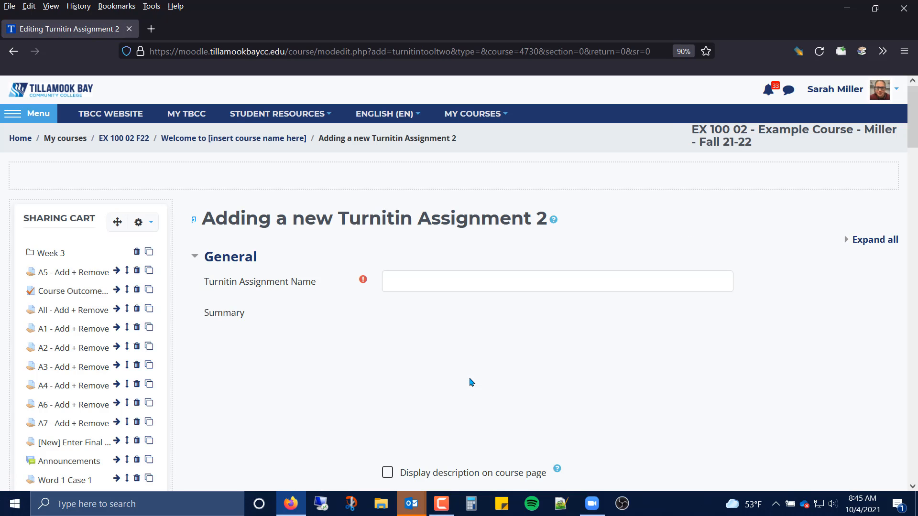
Name the Turnitin assignment Checking Papers.
left_click_drag(496, 270, 488, 280)
left_click(487, 280)
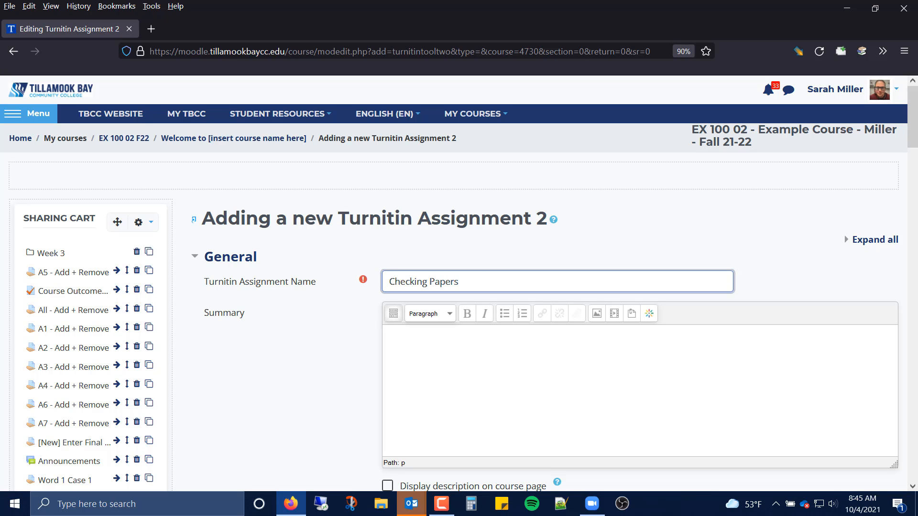
scroll(358, 344, "down", 3)
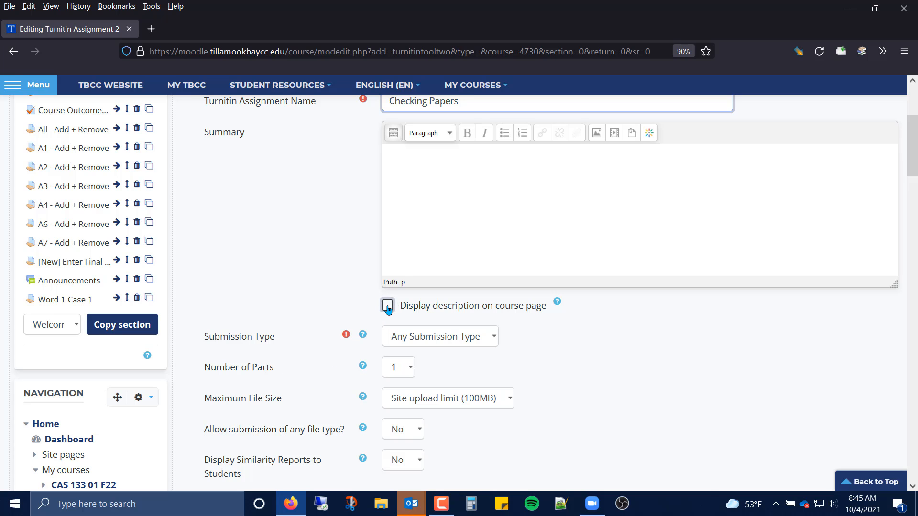
Set the submission type to File Upload.
scroll(572, 351, "down", 1)
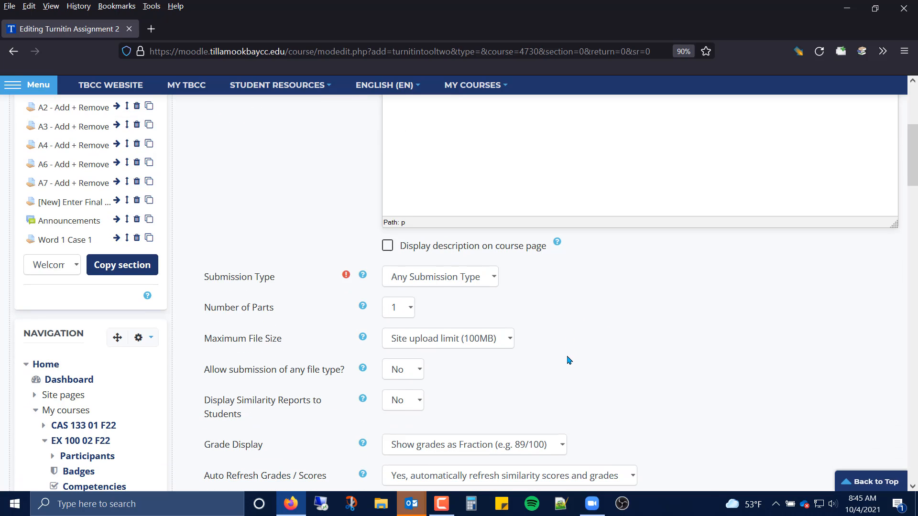
left_click(469, 279)
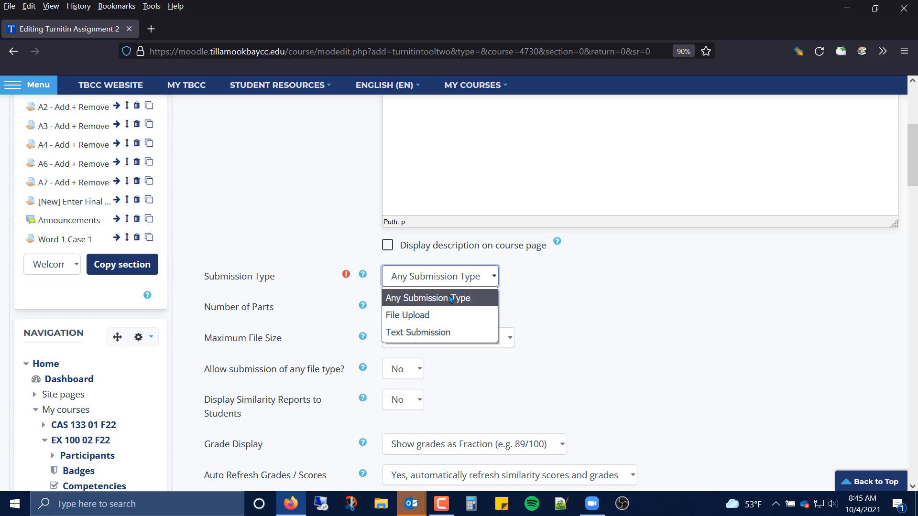
left_click(400, 323)
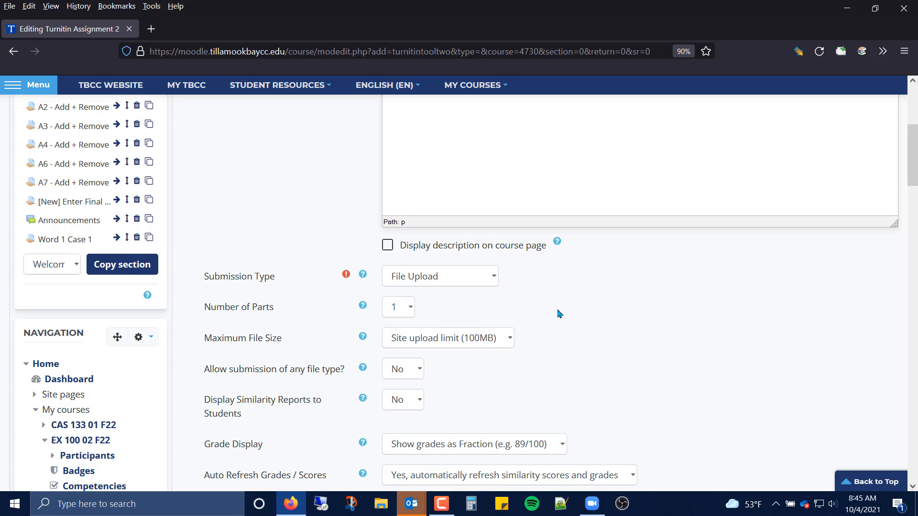
scroll(558, 316, "down", 3)
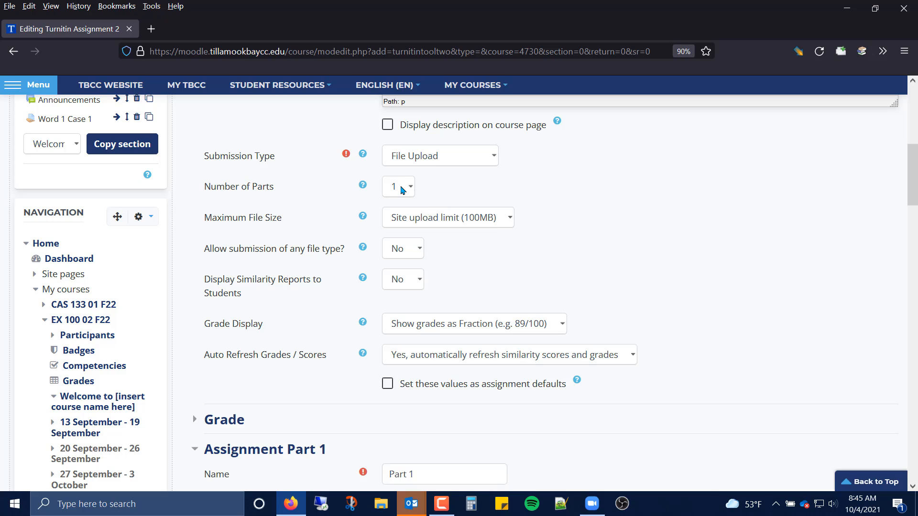
left_click(392, 186)
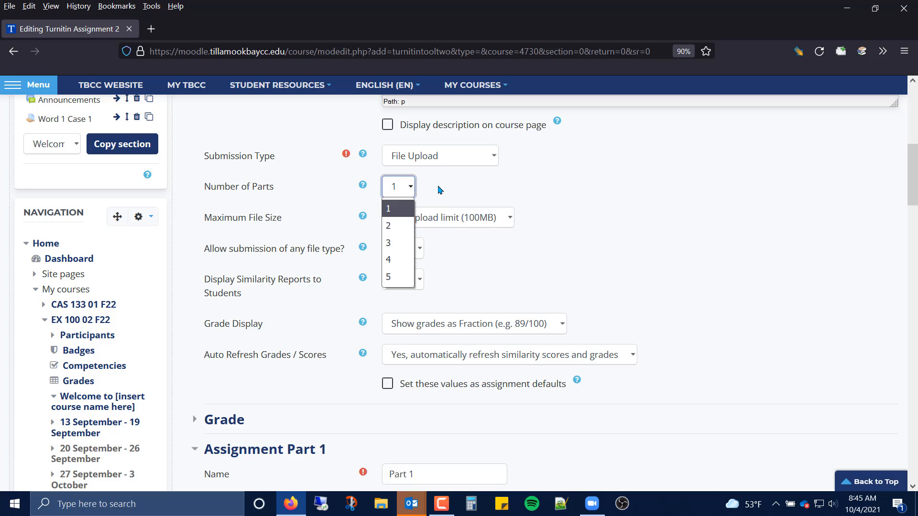
left_click(440, 190)
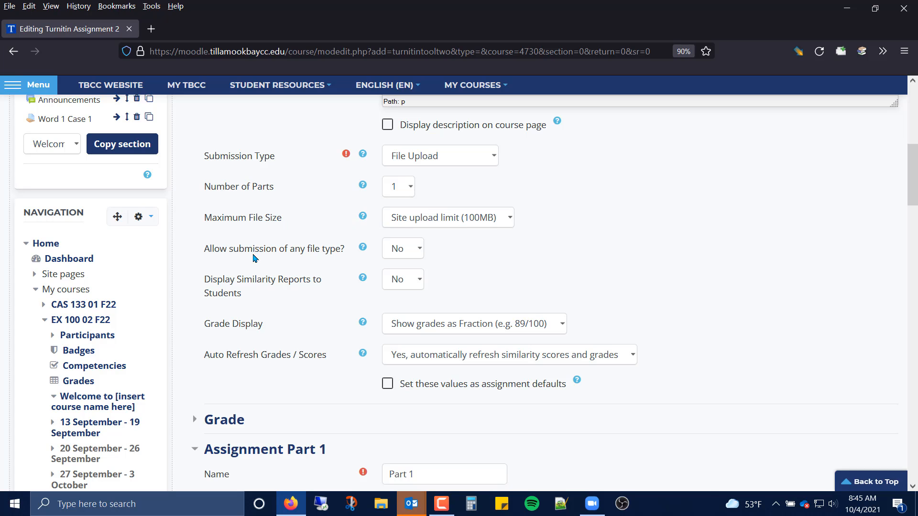
Set Display Similarity Reports to Students to Yes.
scroll(263, 258, "down", 3)
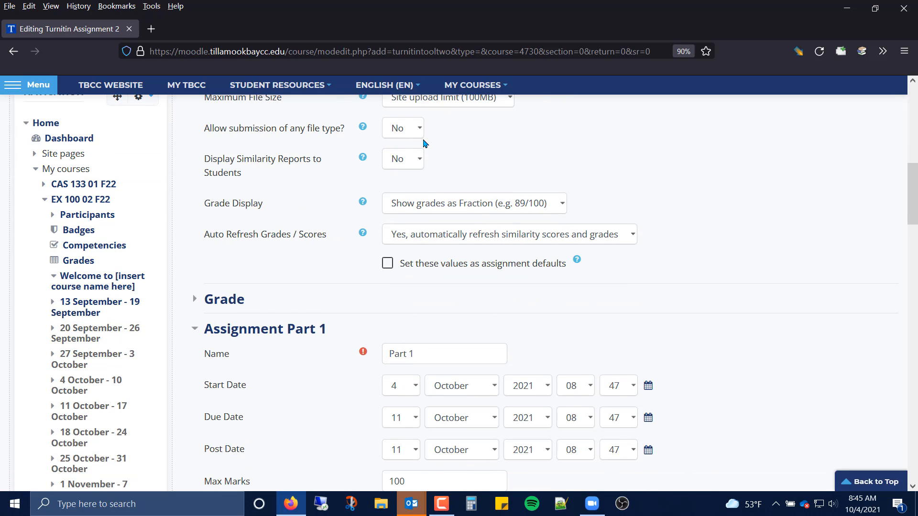
left_click(400, 139)
left_click(401, 139)
left_click(393, 163)
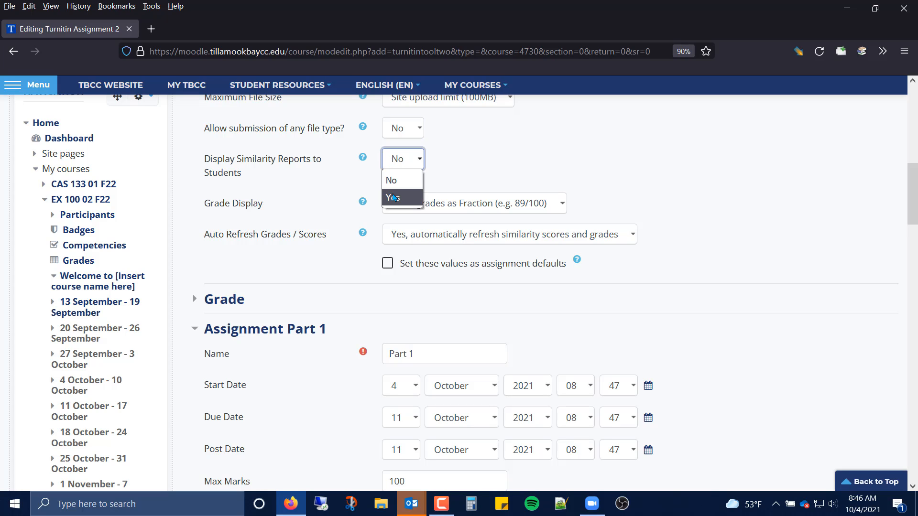
left_click(393, 197)
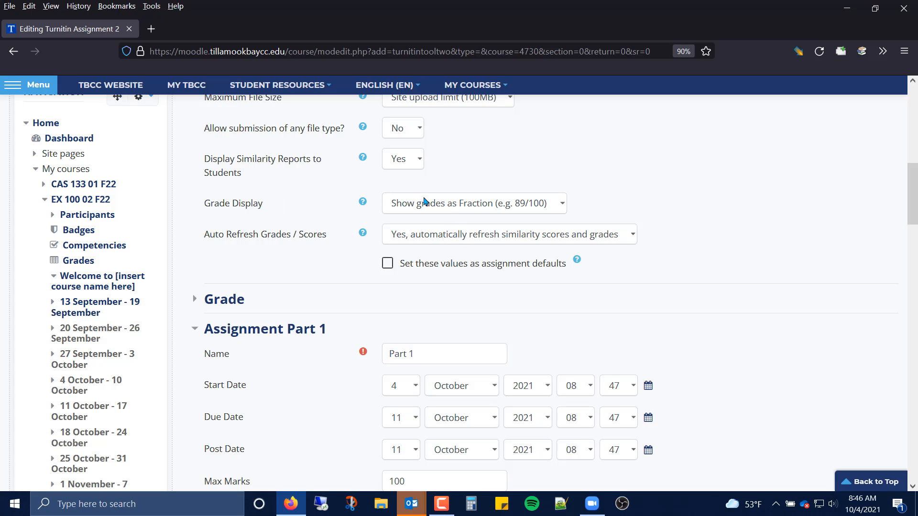
Expand the Grade section and set the grade type to None.
scroll(324, 227, "down", 2)
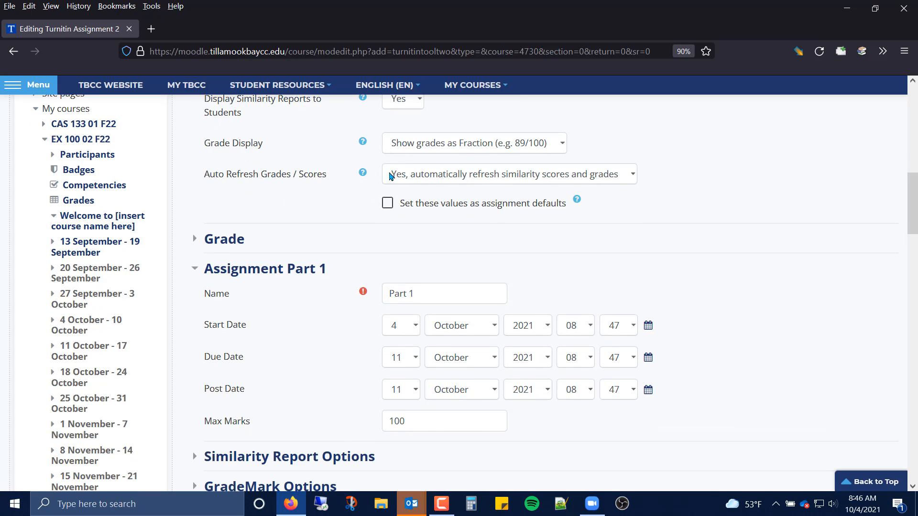
scroll(287, 196, "down", 3)
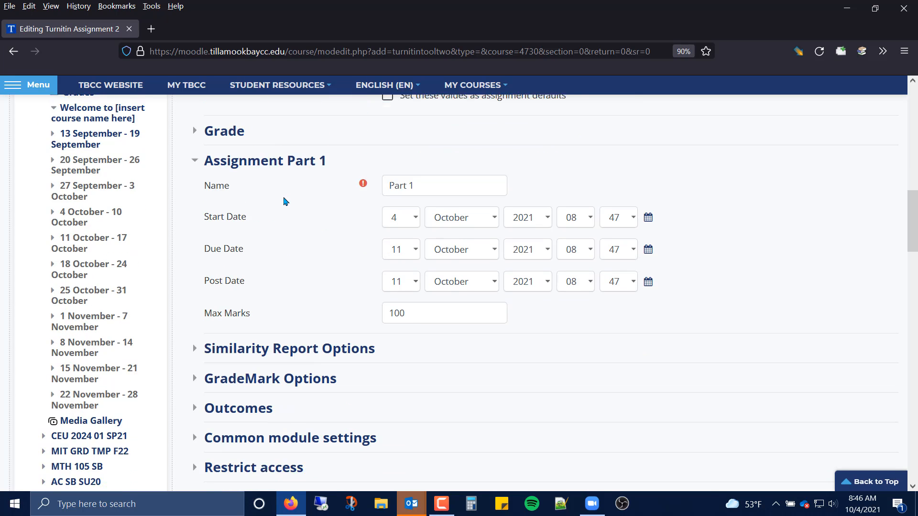
scroll(308, 173, "up", 5)
scroll(482, 258, "down", 3)
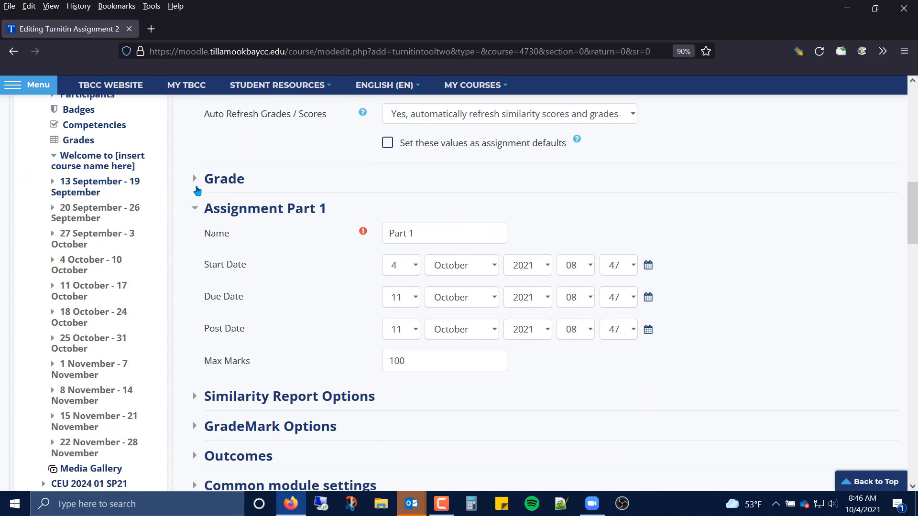
left_click(197, 186)
left_click(466, 229)
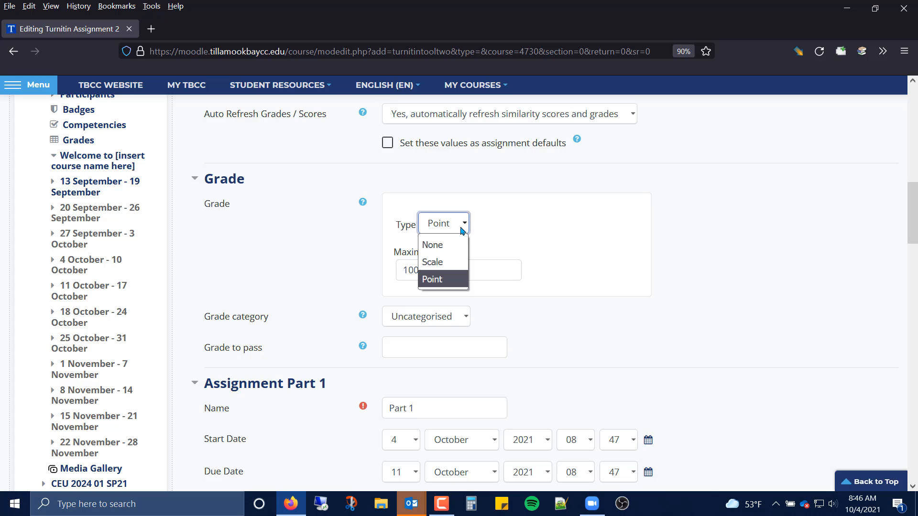
left_click(466, 248)
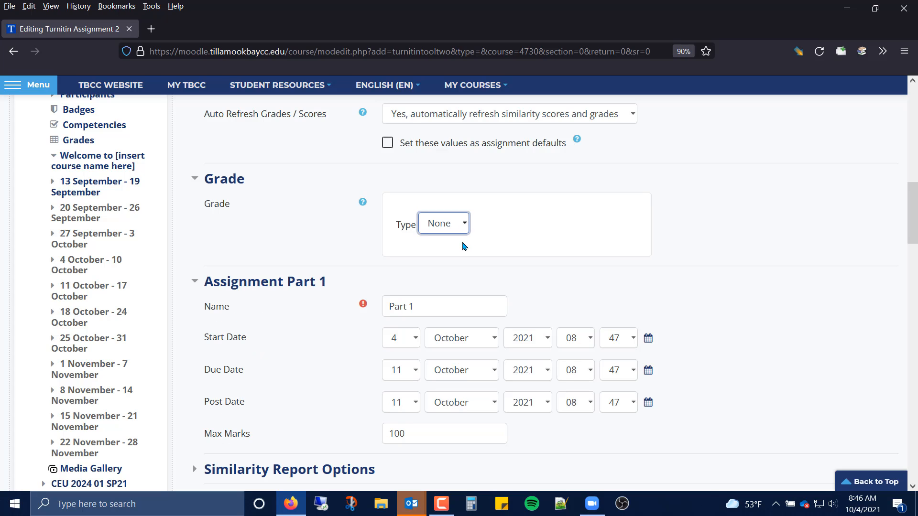
left_click(431, 232)
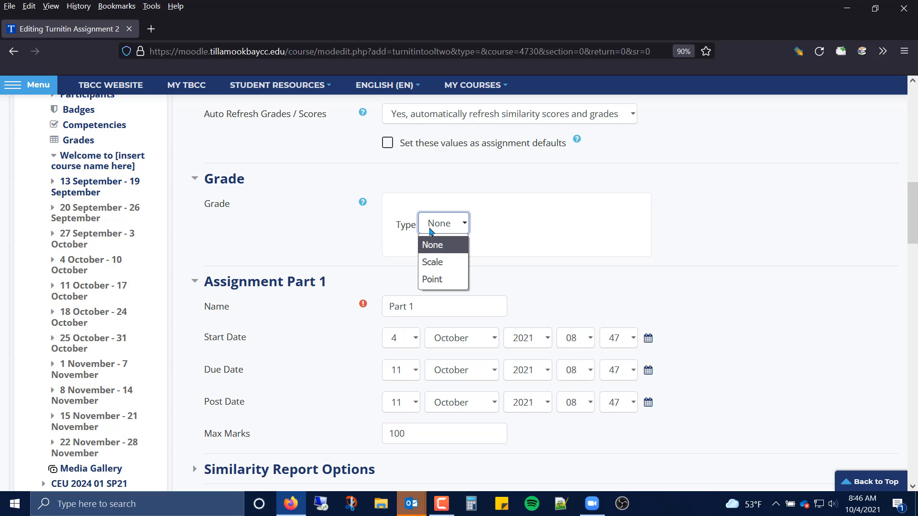
left_click(446, 283)
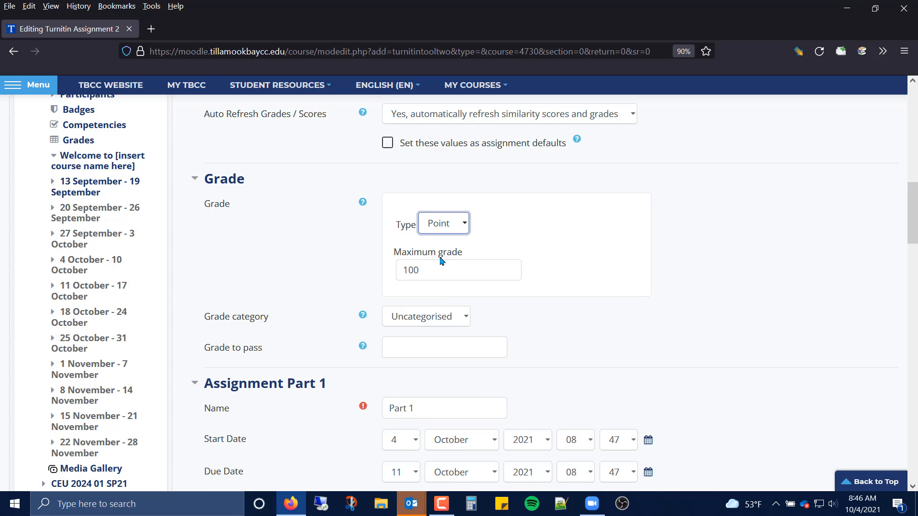
left_click(458, 222)
left_click(460, 243)
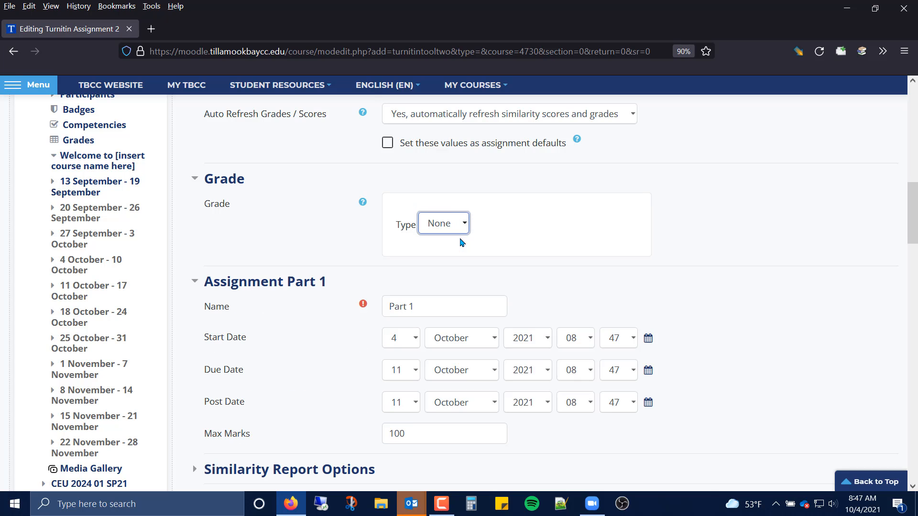
Change the day of Assignment Part 1's post date to 4.
scroll(717, 251, "down", 4)
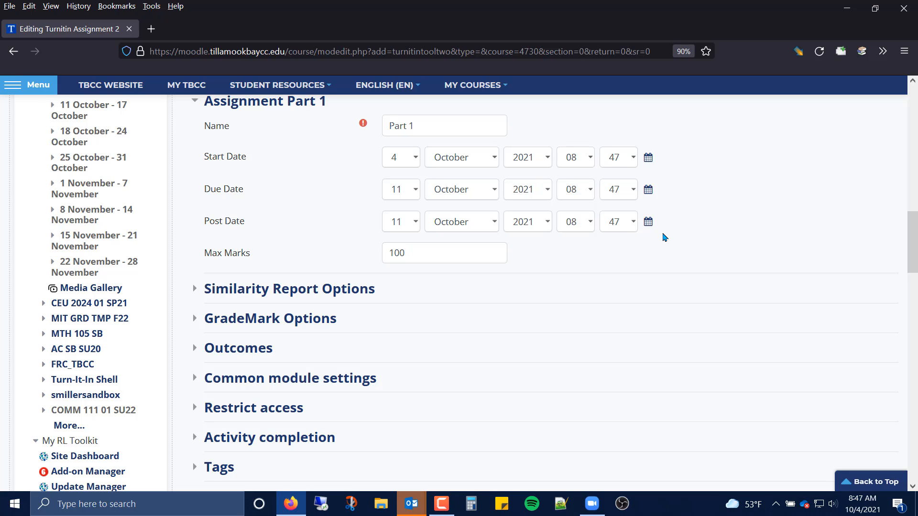
scroll(356, 214, "up", 1)
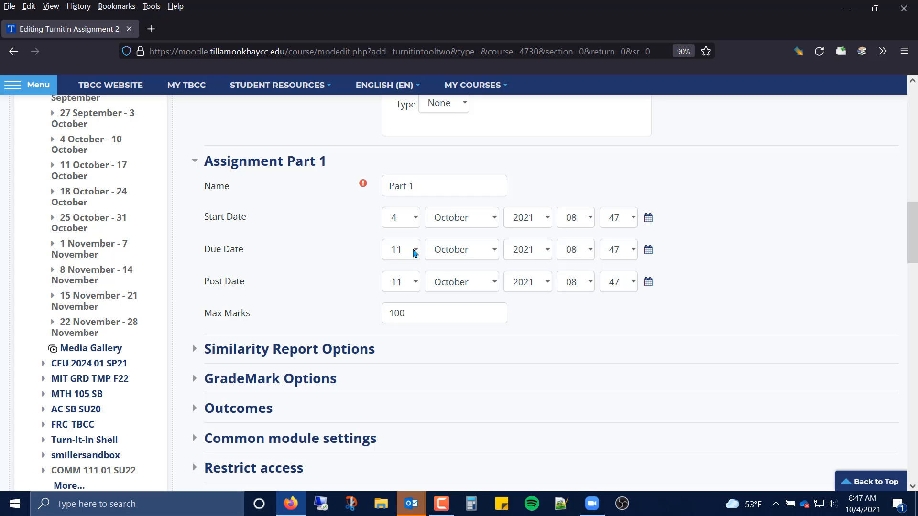
left_click(415, 250)
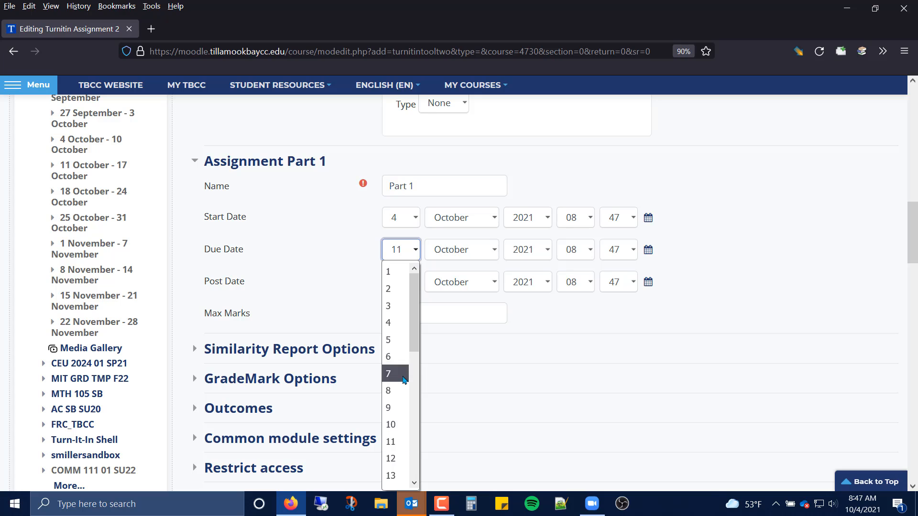
scroll(405, 378, "down", 2)
left_click(588, 350)
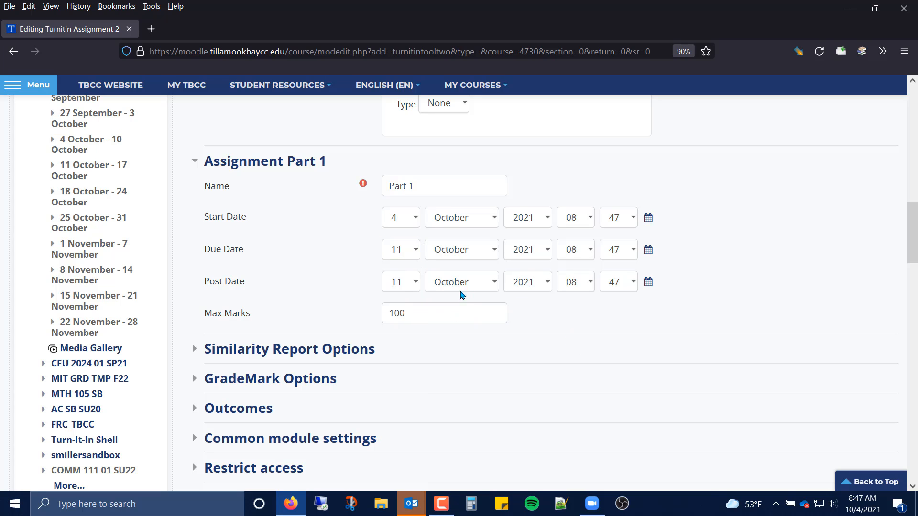
left_click(412, 287)
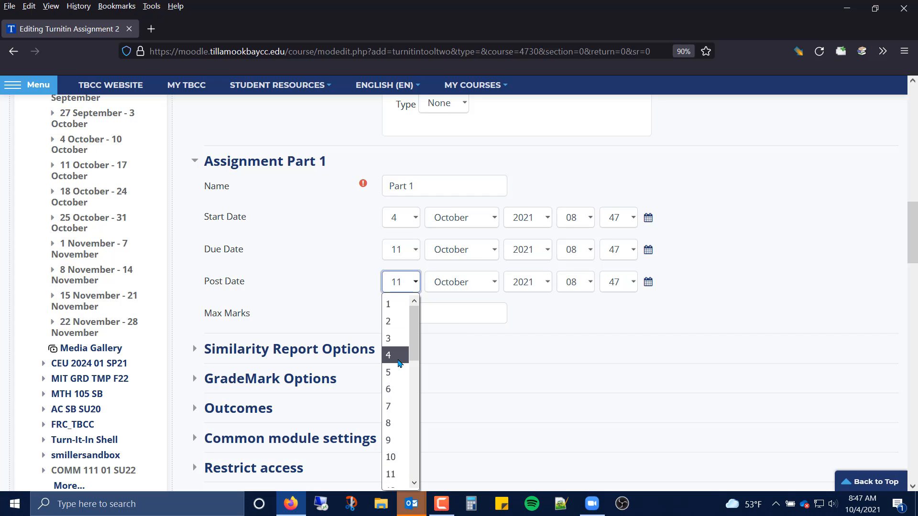
left_click(396, 356)
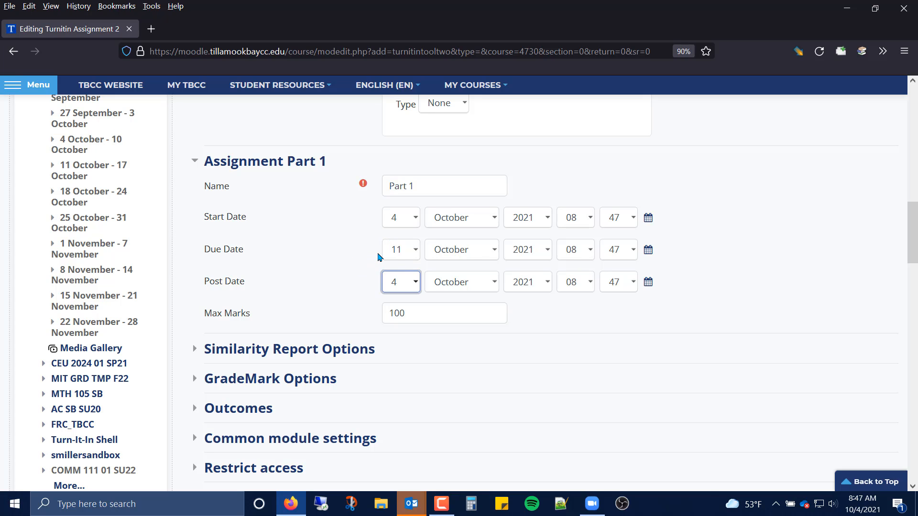
Review the Similarity Report Options, including the Store Student Papers repository setting.
scroll(378, 241, "down", 6)
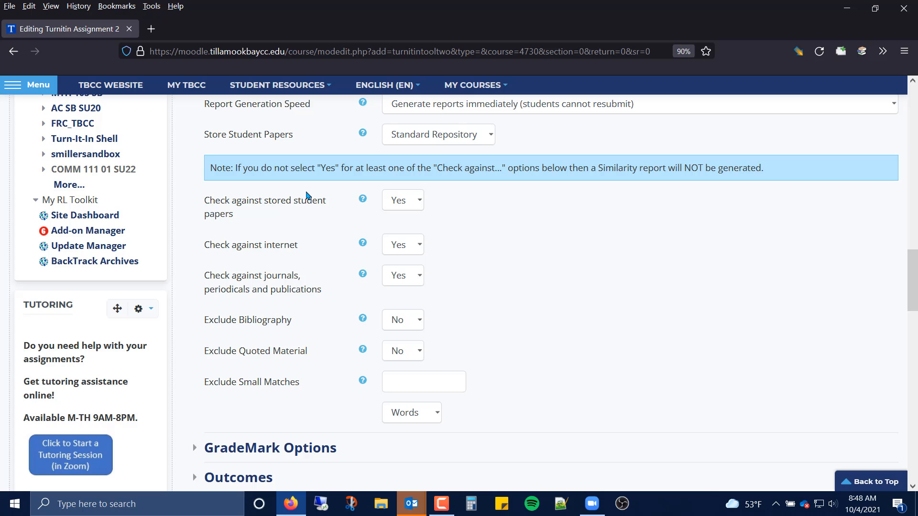
left_click(458, 142)
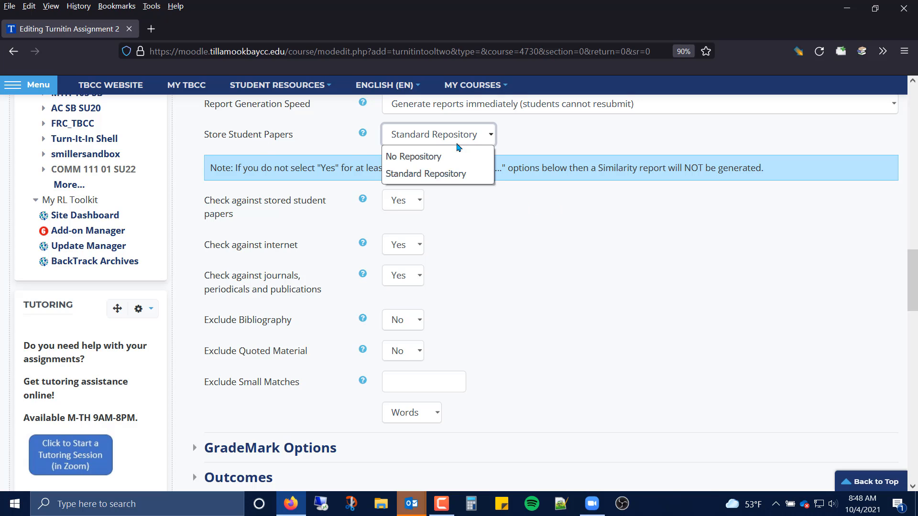
left_click(459, 141)
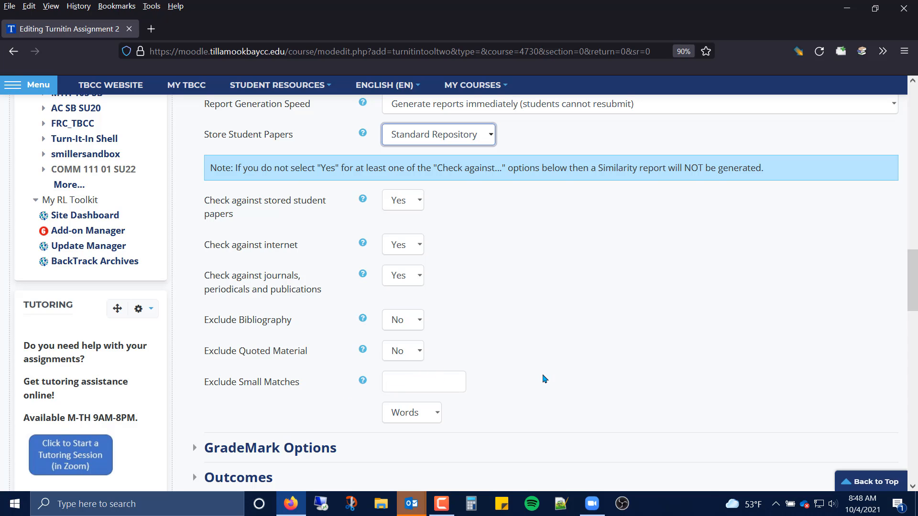
scroll(548, 370, "down", 3)
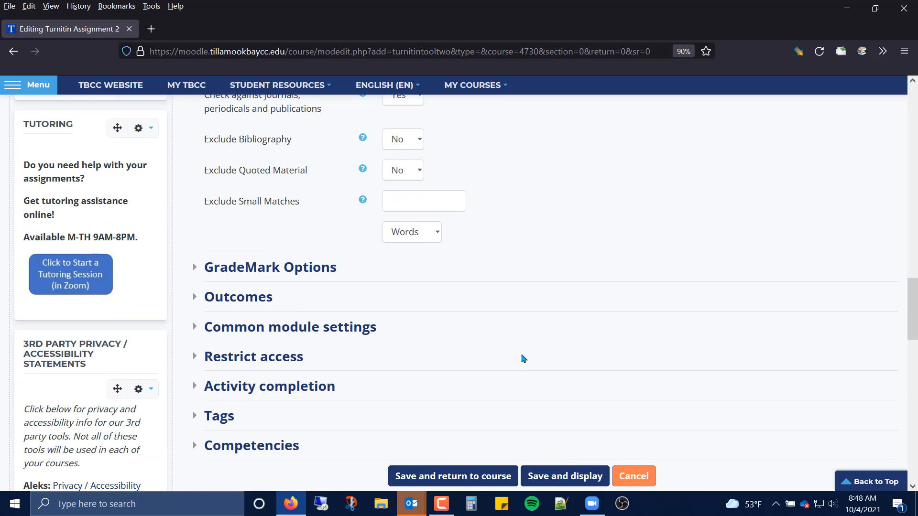
Review the GradeMark Options and Outcomes sections, then save and display the assignment.
left_click_drag(287, 266, 273, 271)
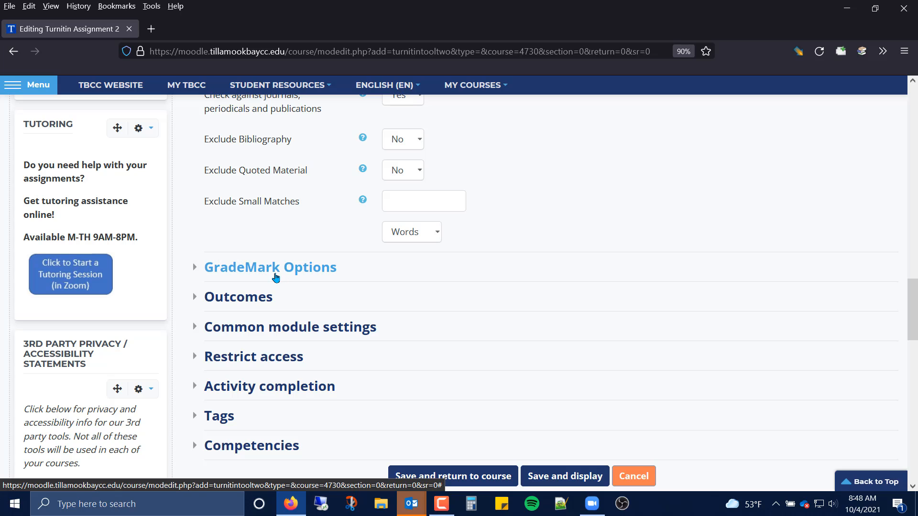
left_click(273, 271)
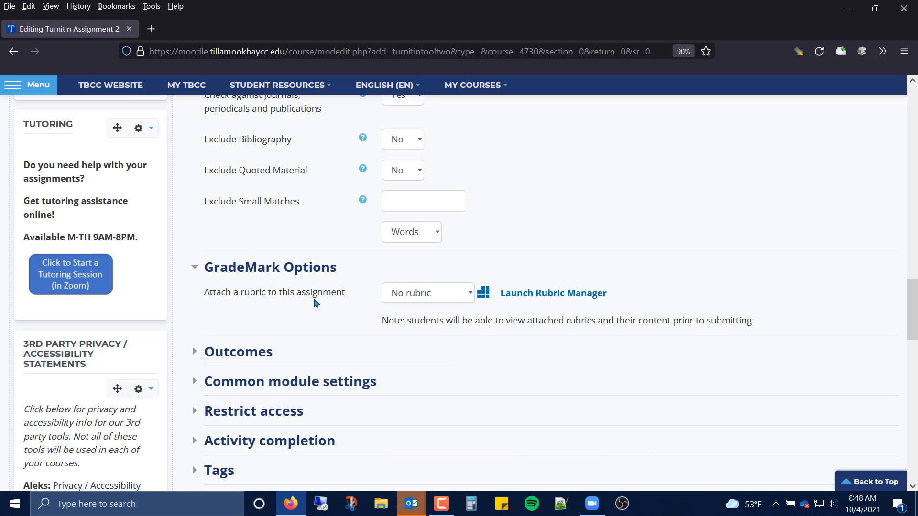
left_click(206, 352)
scroll(315, 307, "down", 4)
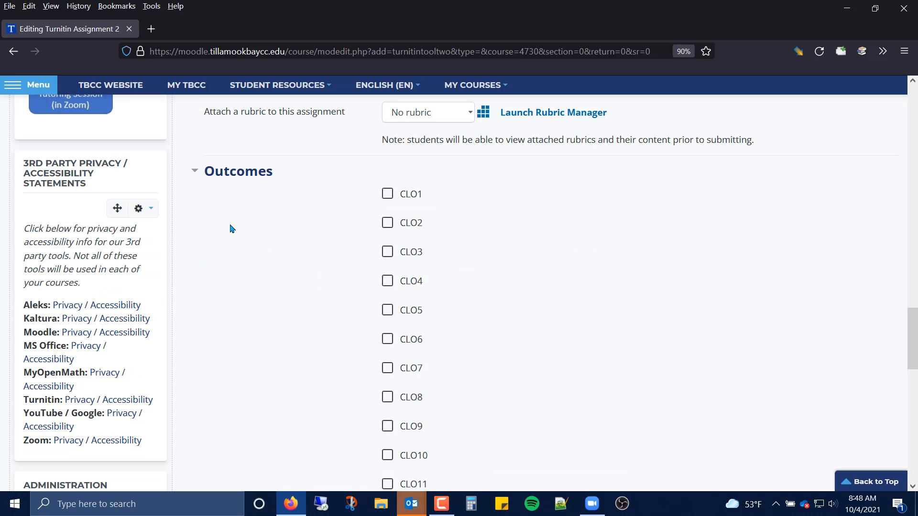
left_click(206, 172)
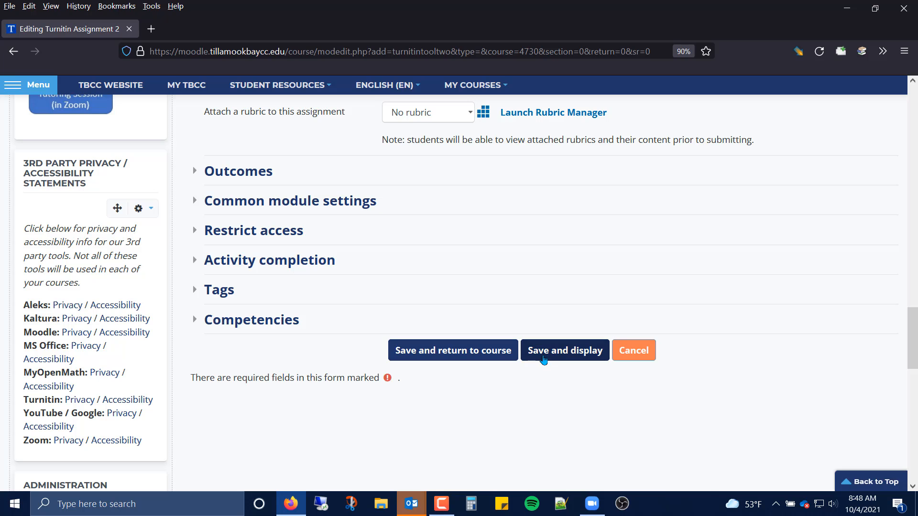
left_click(542, 354)
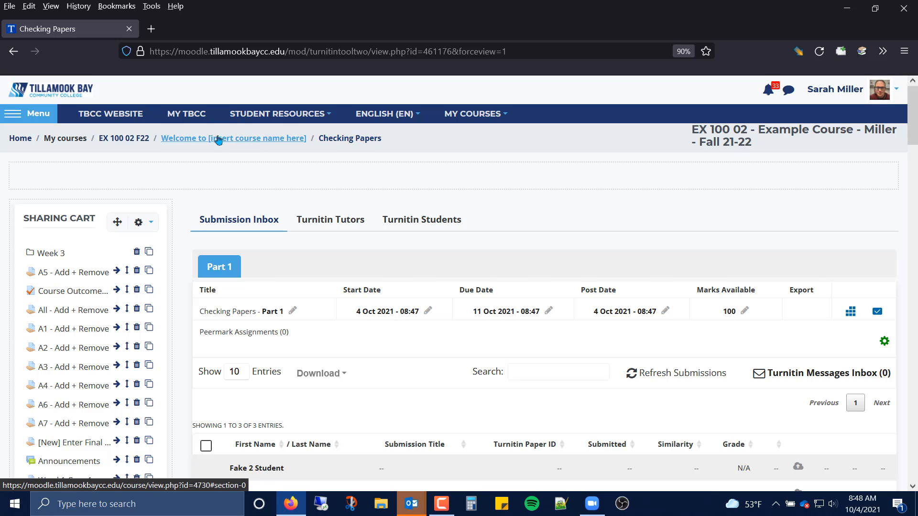
Rename the Checking Papers activity on the course page to Checking Papers - not for grading purposes.
left_click(124, 143)
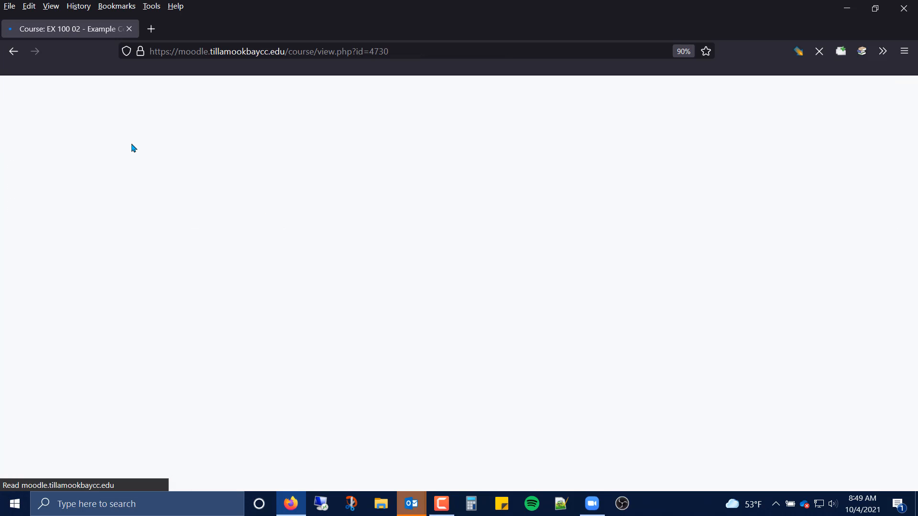
scroll(289, 378, "down", 4)
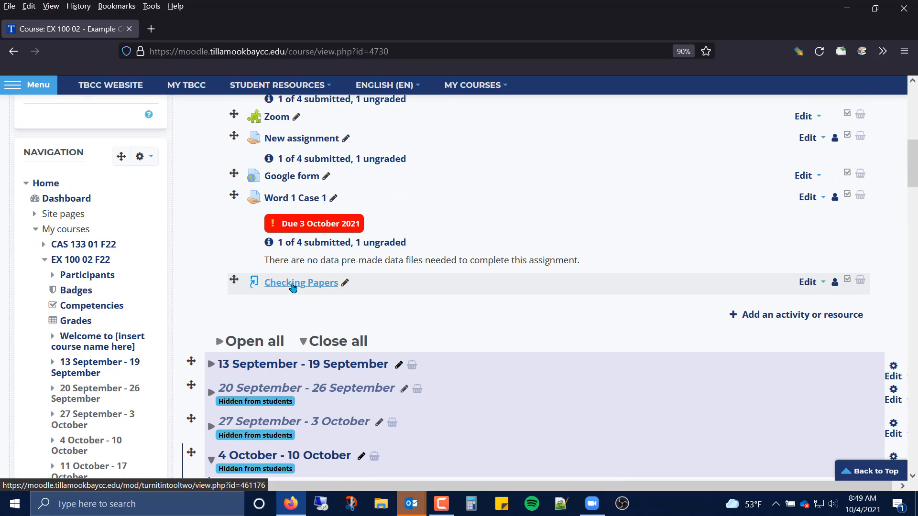
left_click(345, 282)
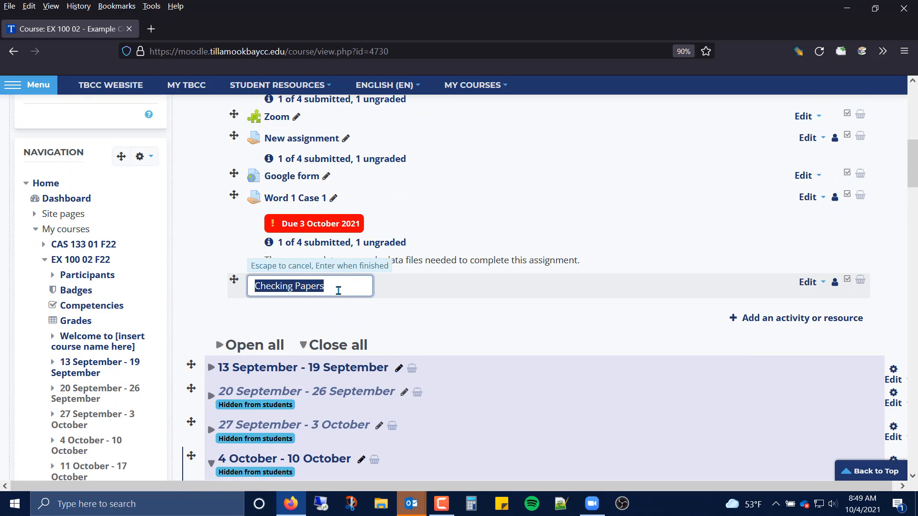
left_click(339, 290)
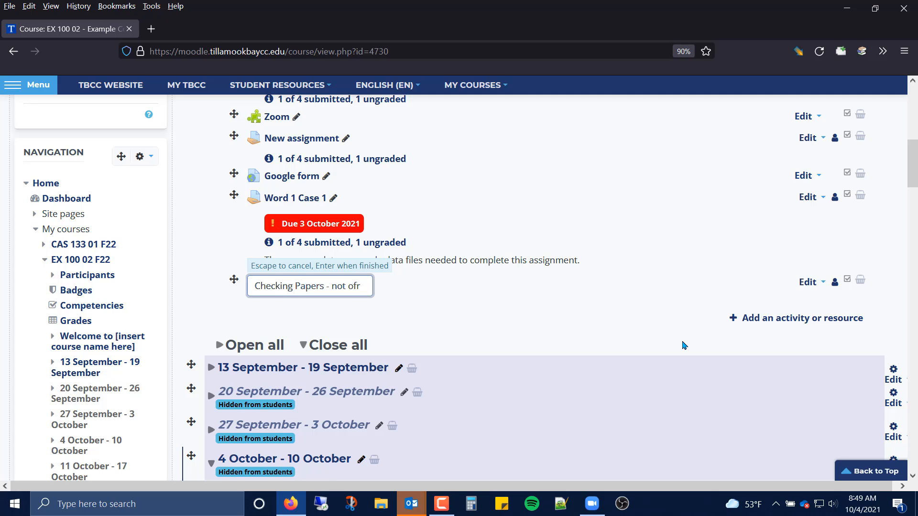
type("r g")
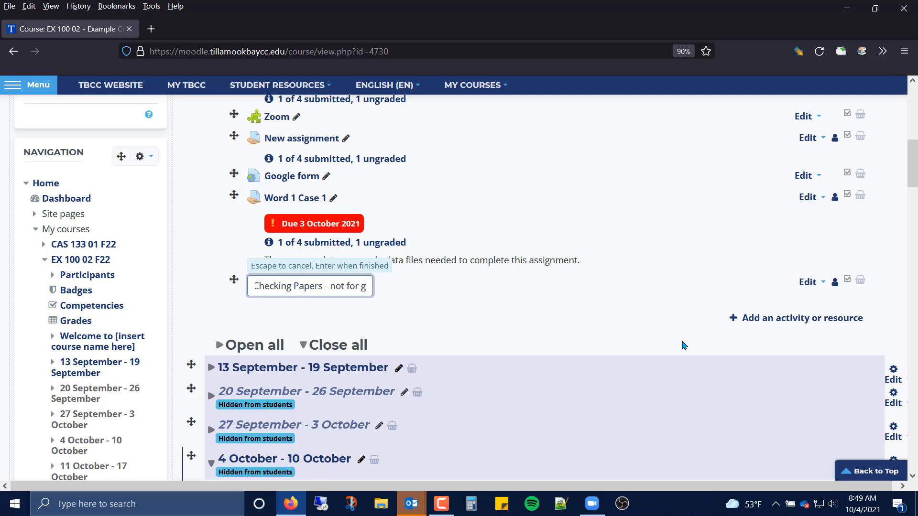
type("rading purposes.")
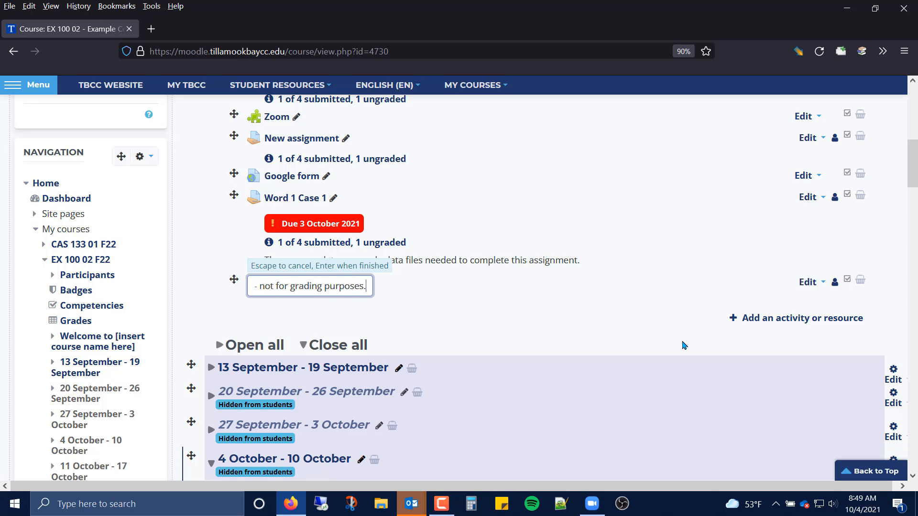
key("Return")
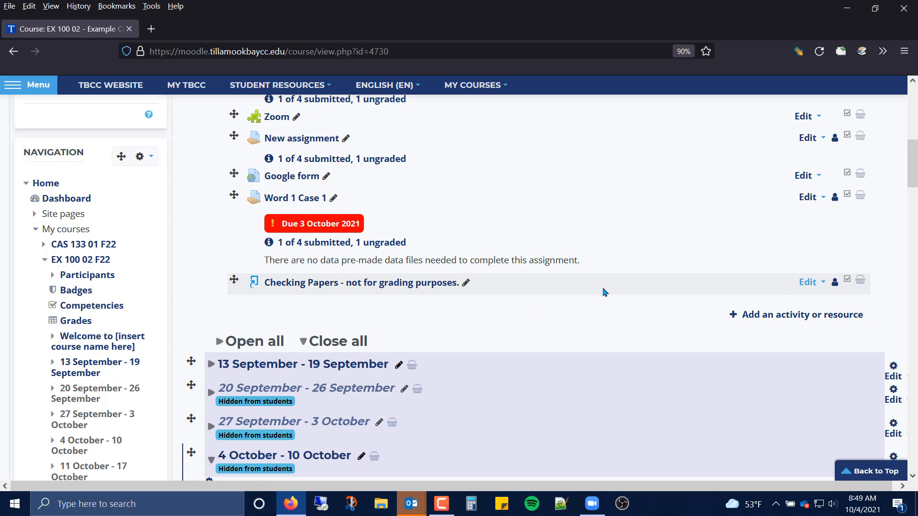
Open the renamed activity and switch your role to Student.
left_click(325, 285)
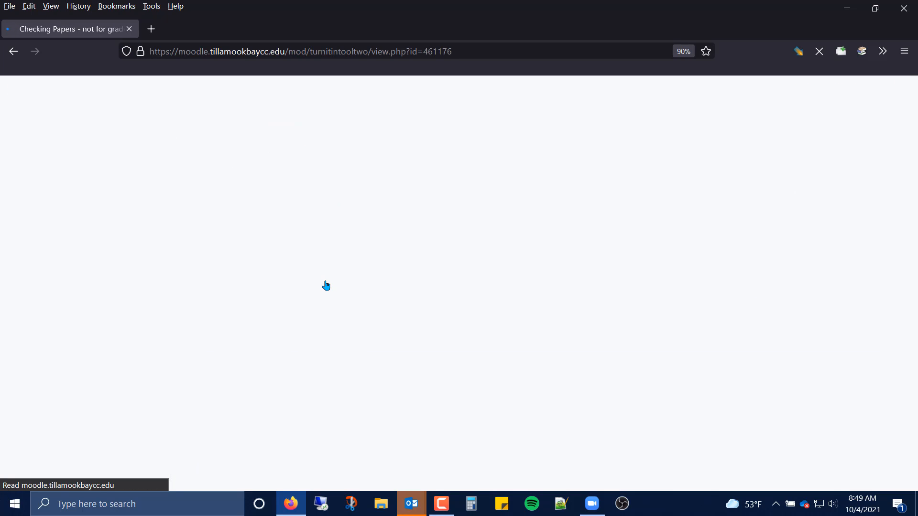
scroll(496, 300, "down", 4)
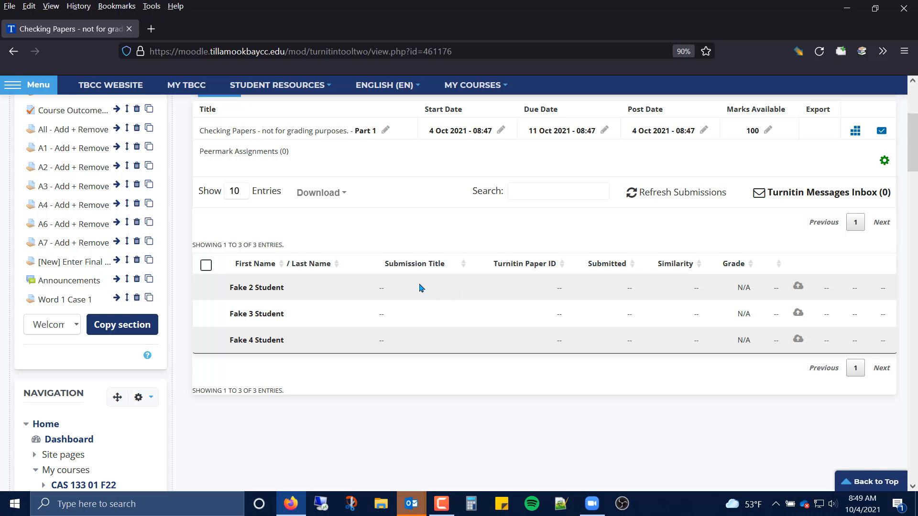
scroll(421, 288, "up", 4)
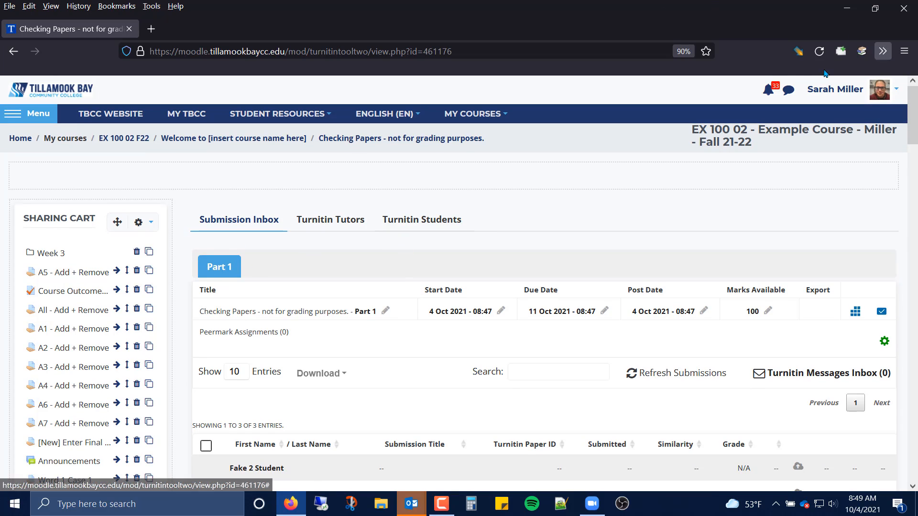
left_click(881, 92)
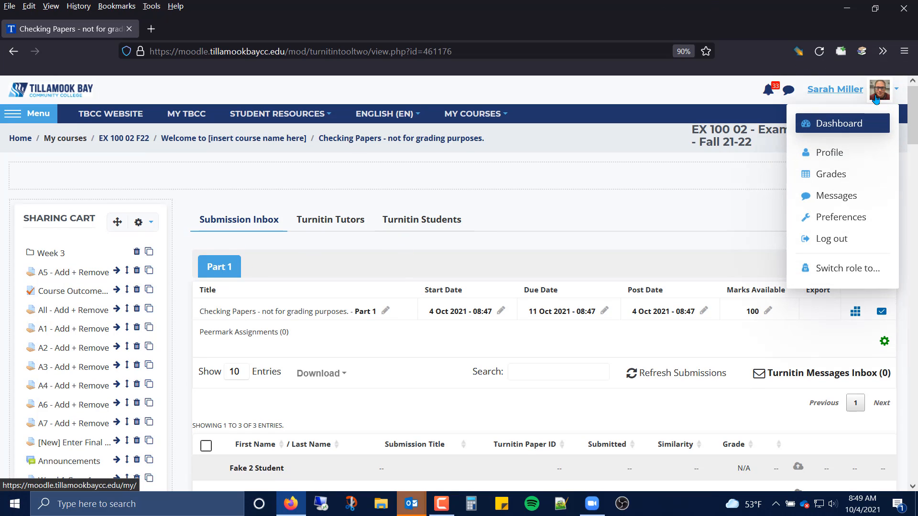
left_click(871, 268)
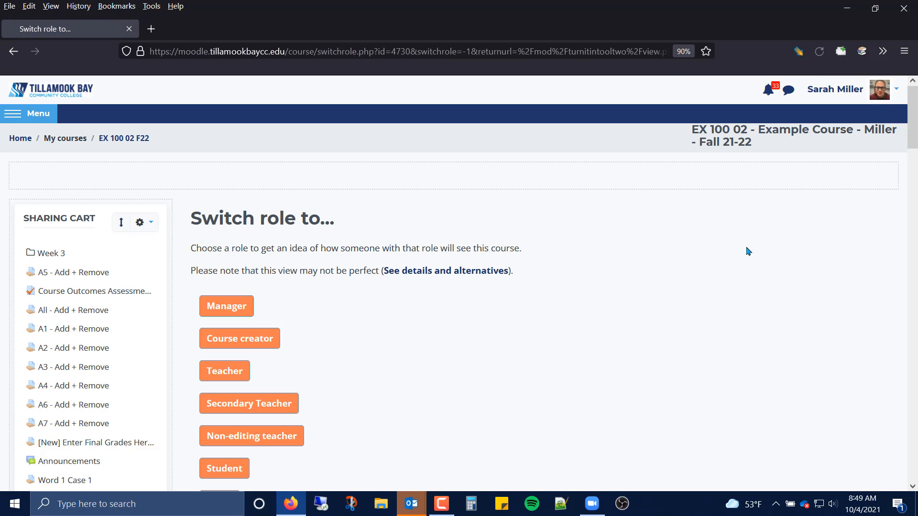
scroll(287, 358, "down", 1)
left_click(238, 351)
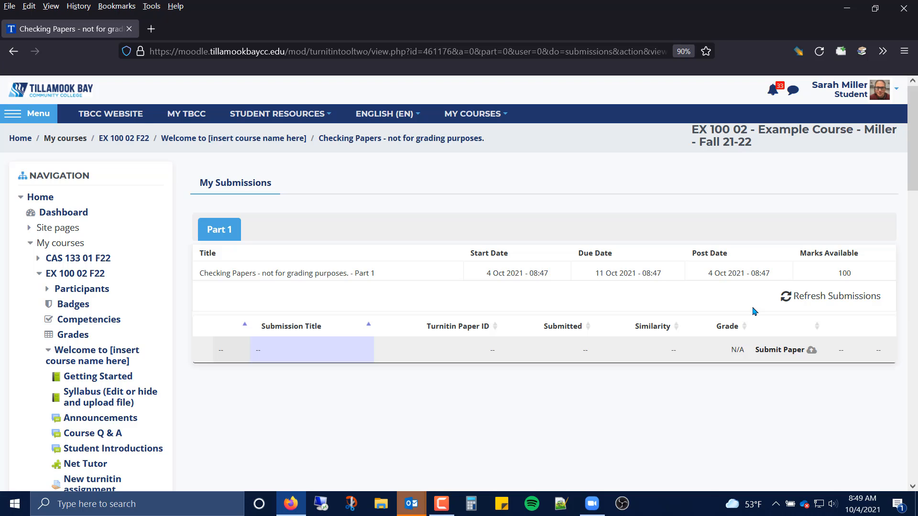
Open the paper submission form and enter the submission title new paper.
left_click(777, 352)
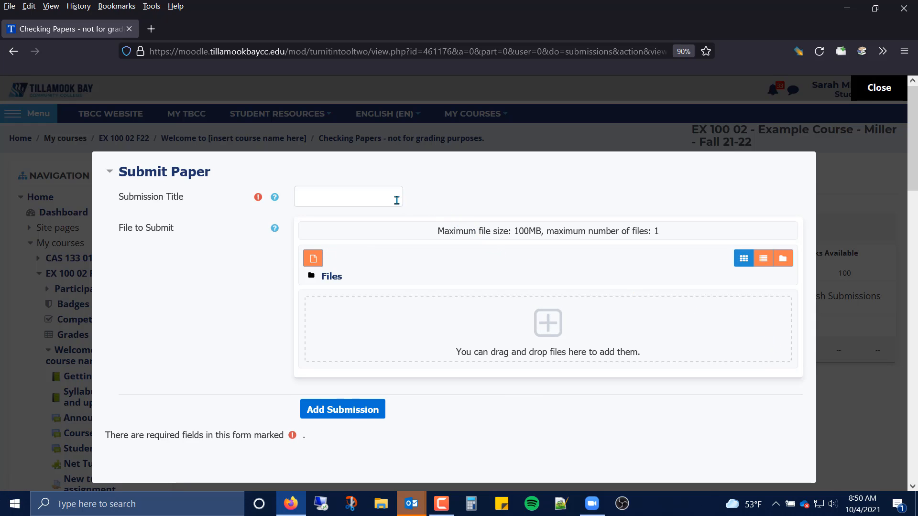
left_click(362, 200)
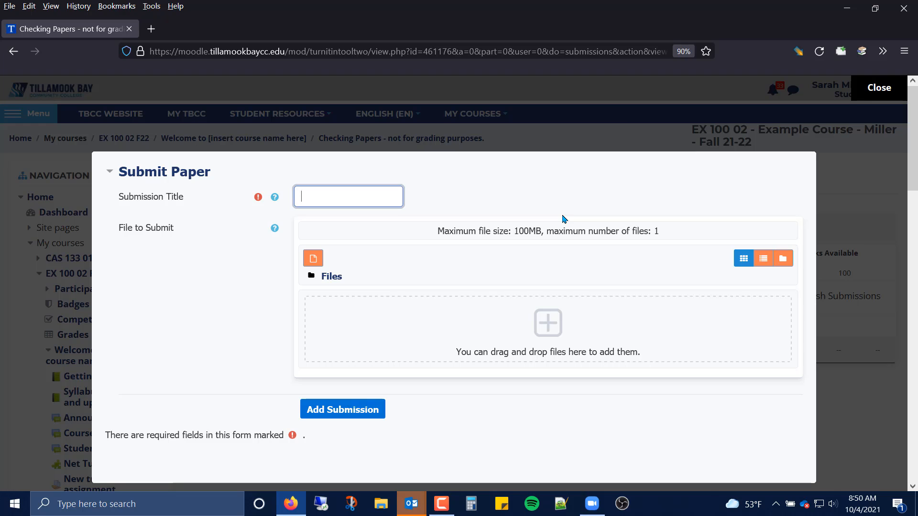
type("new PA")
key("BackSpace")
key("BackSpace")
type("pae")
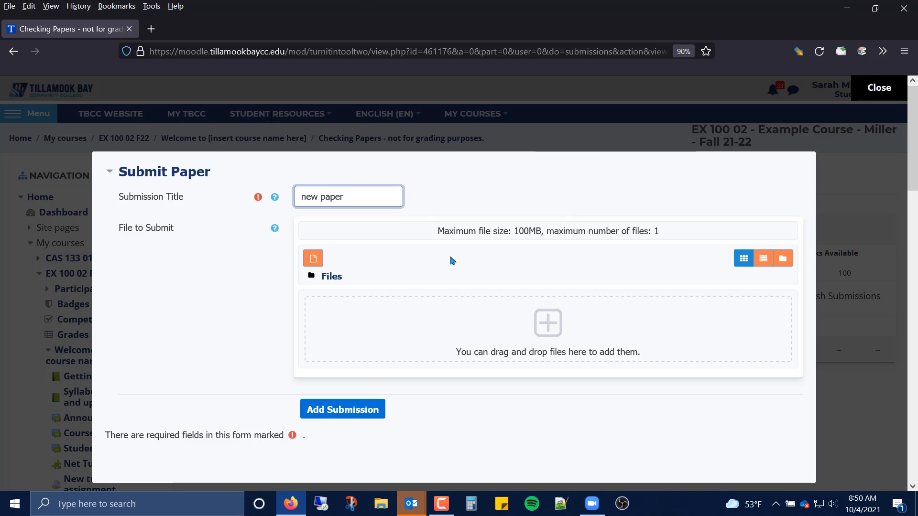
Restore and move the browser window so the desktop files are visible, closing the file picker and submission form.
mouse_move(614, 23)
left_mouse_down()
mouse_move(622, 76)
mouse_move(798, 62)
mouse_move(603, 5)
mouse_move(584, 73)
mouse_move(617, 40)
left_mouse_up()
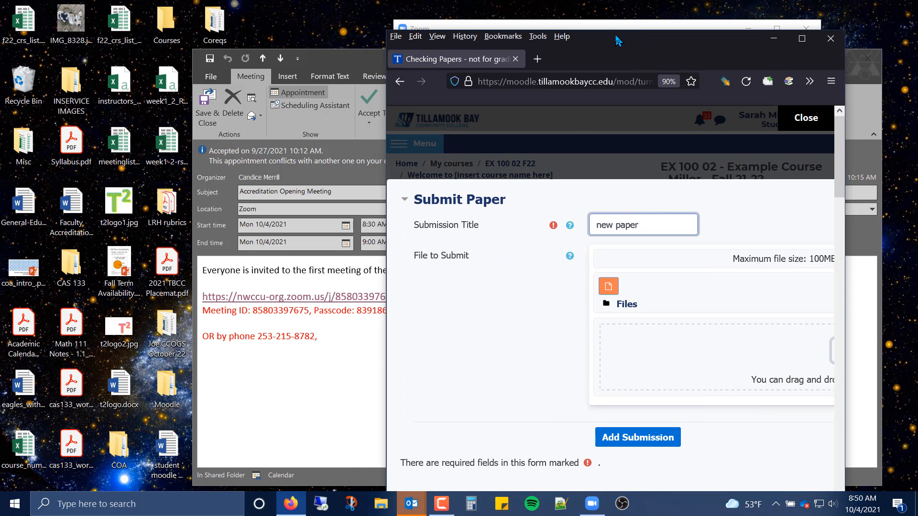
left_click(607, 286)
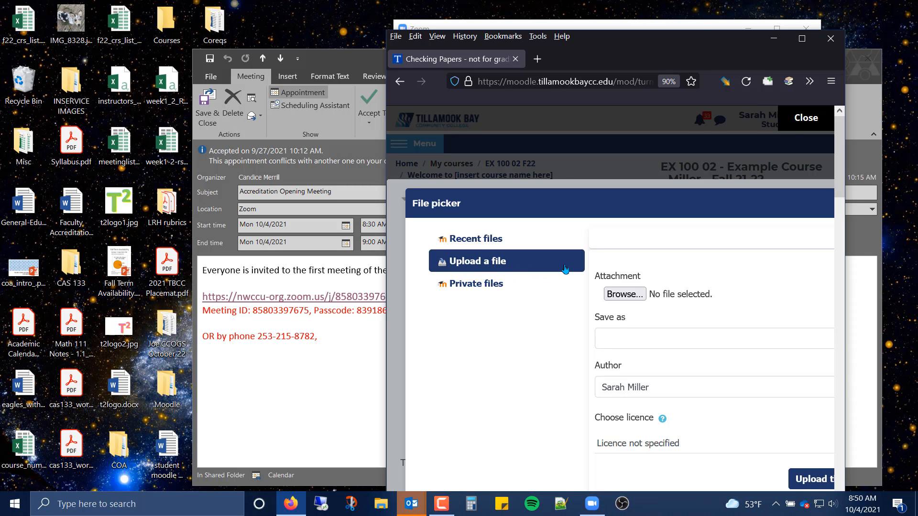
left_click(629, 294)
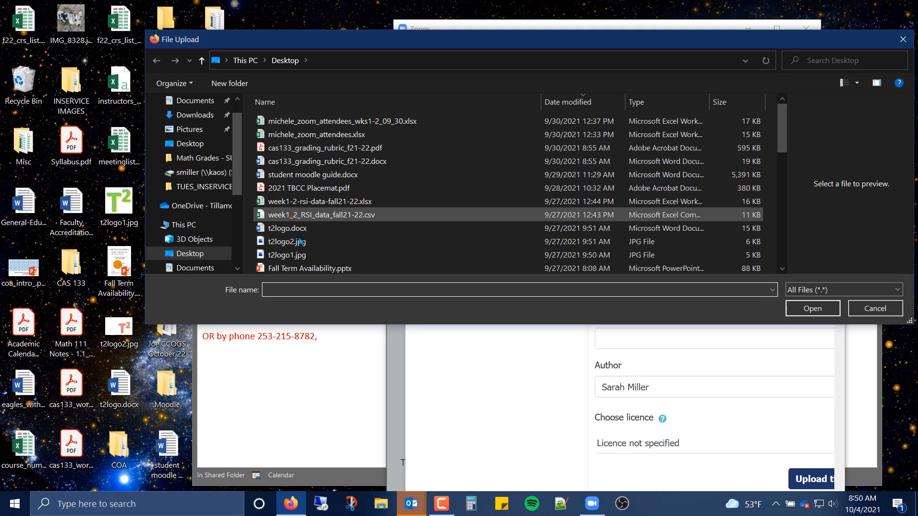
left_click(904, 41)
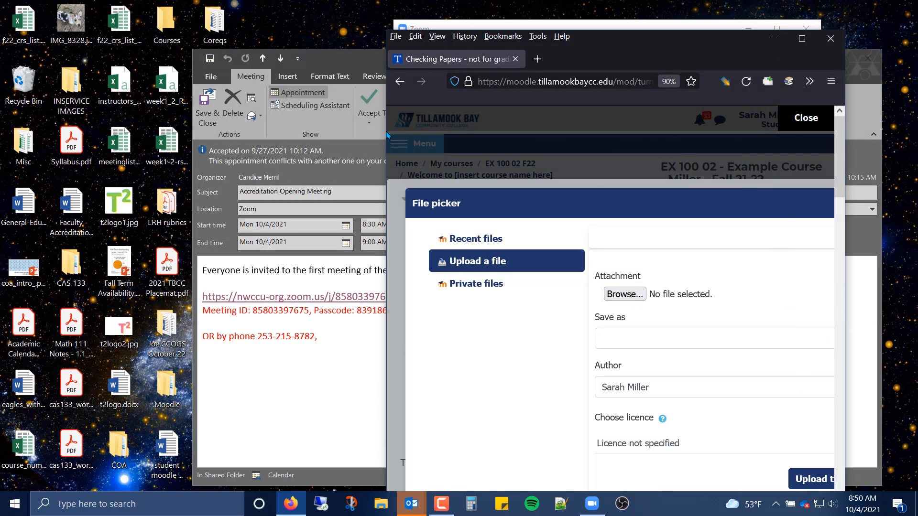
left_click_drag(384, 132, 164, 132)
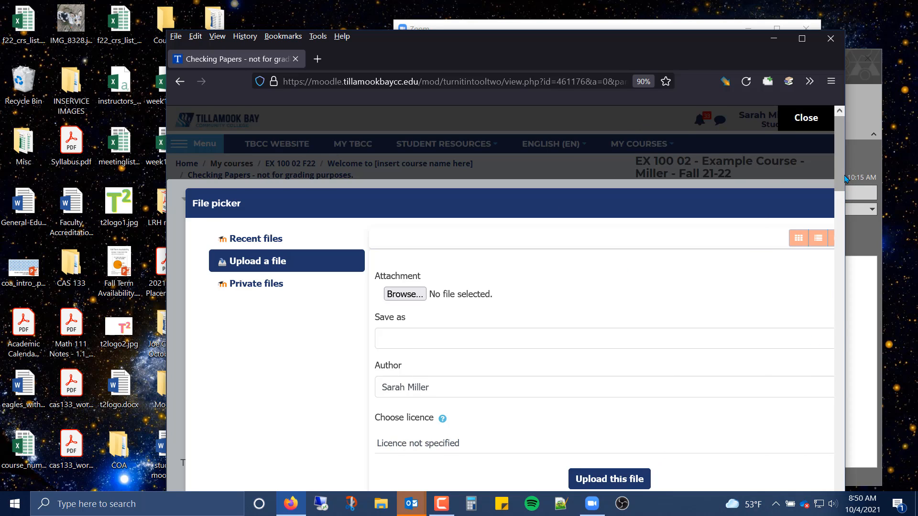
mouse_move(840, 175)
left_mouse_down()
mouse_move(840, 192)
mouse_move(840, 179)
left_mouse_up()
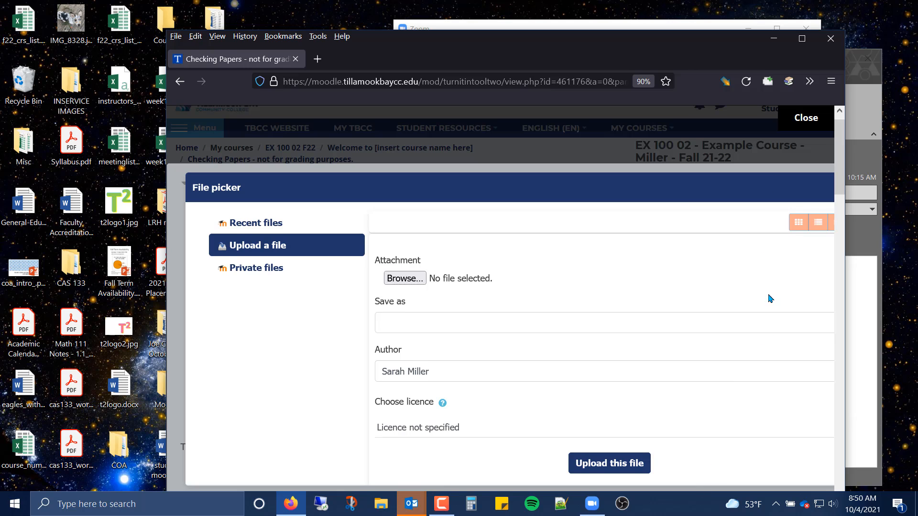
scroll(770, 299, "down", 2)
scroll(771, 263, "up", 1)
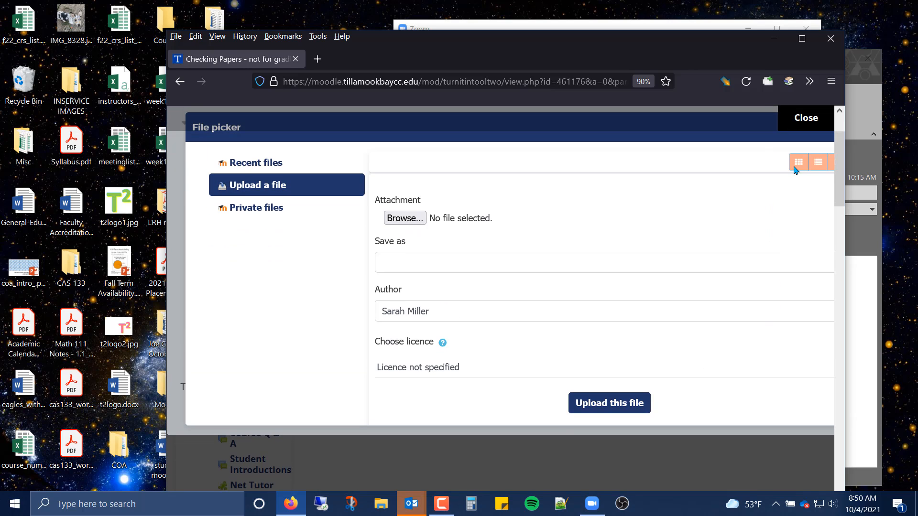
left_click(800, 118)
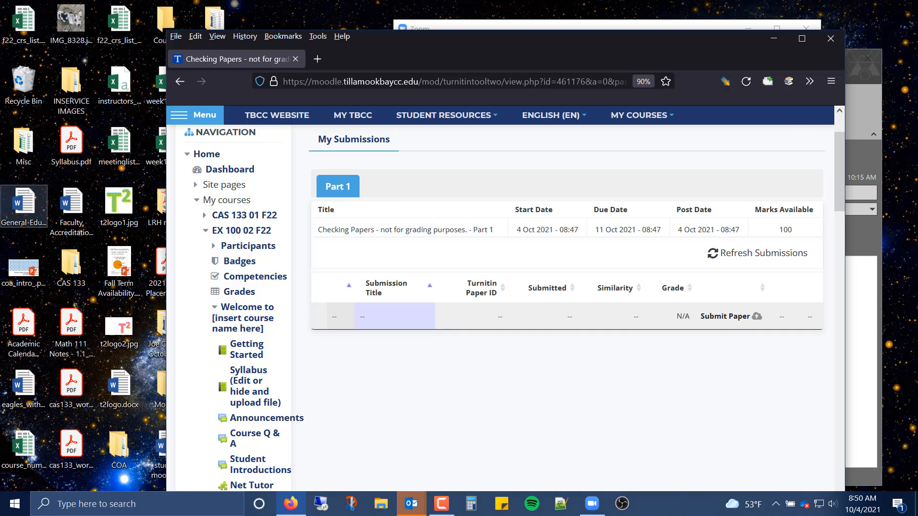
Reopen the submission form and drag the Faculty Accreditation Prep.docx file from the desktop into the files area.
left_click(721, 320)
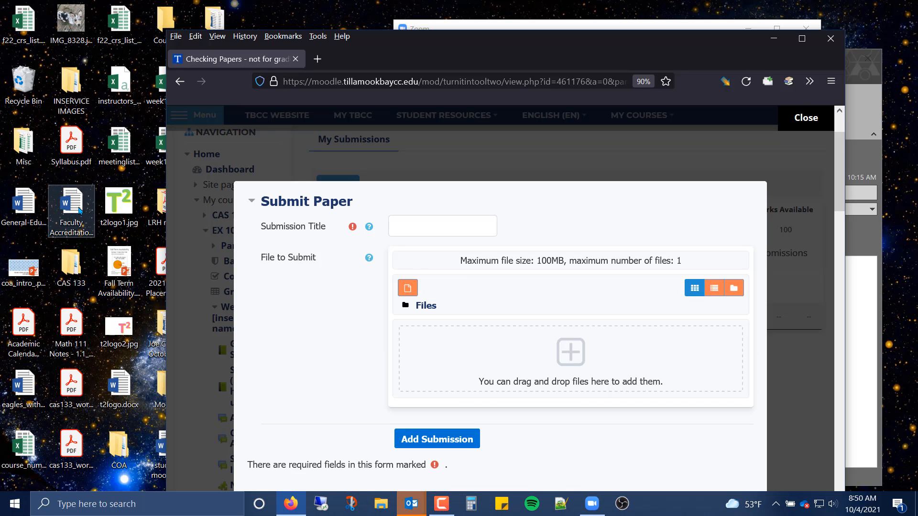
left_click(74, 208)
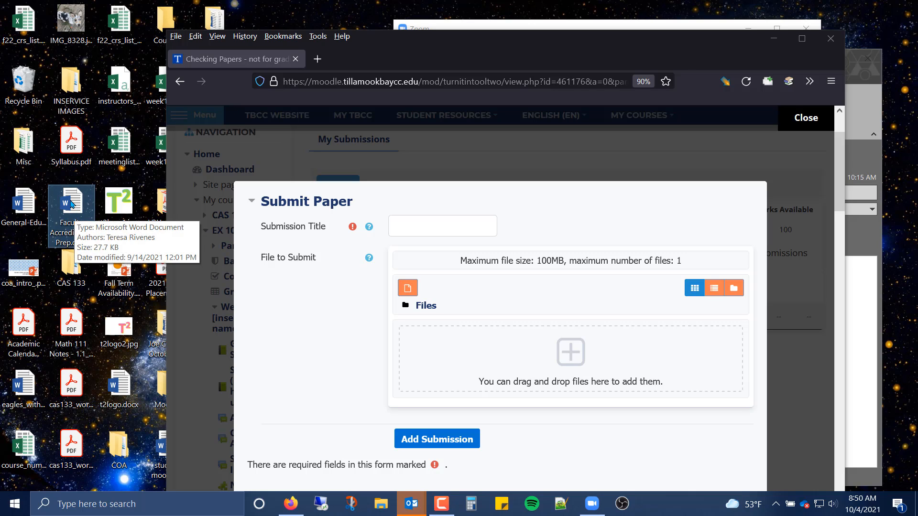
left_click_drag(72, 204, 434, 353)
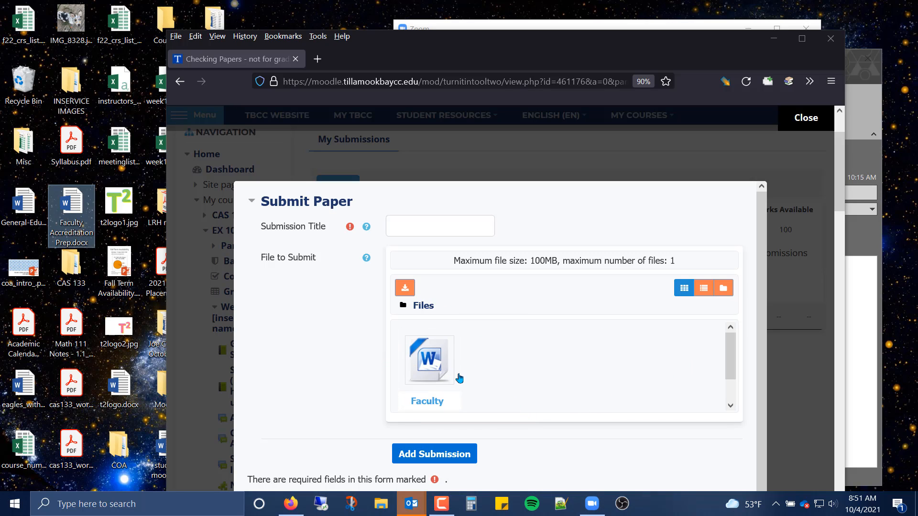
Paste Faculty Accreditation Prep as the submission title and add the submission.
left_click(448, 459)
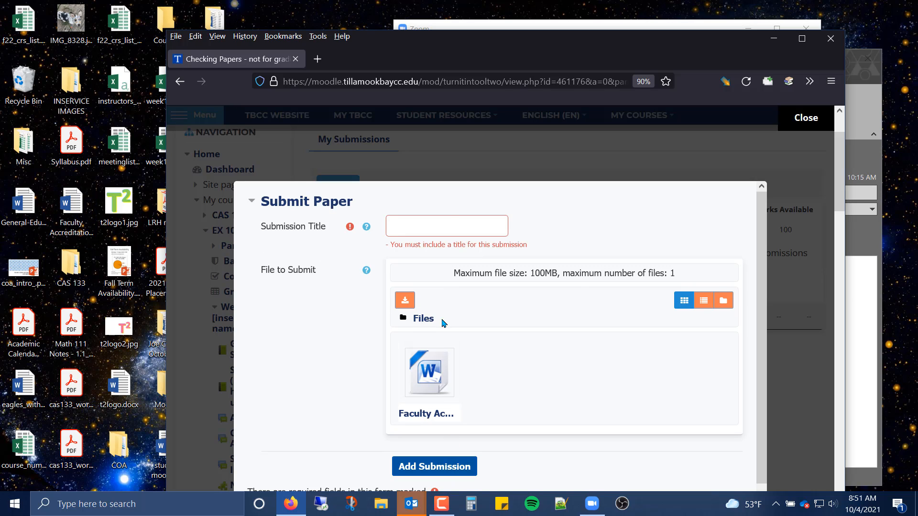
left_click(455, 225)
type("Faculty Accreditation Prep")
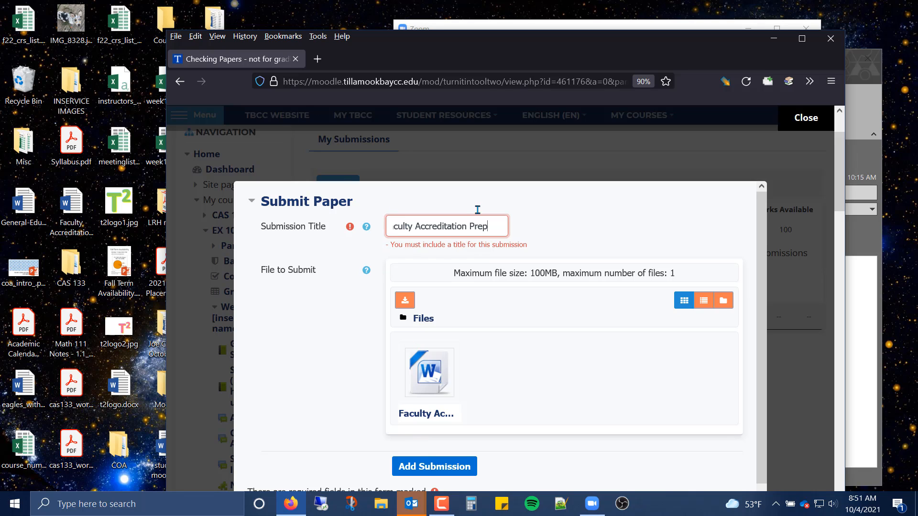
left_click(471, 480)
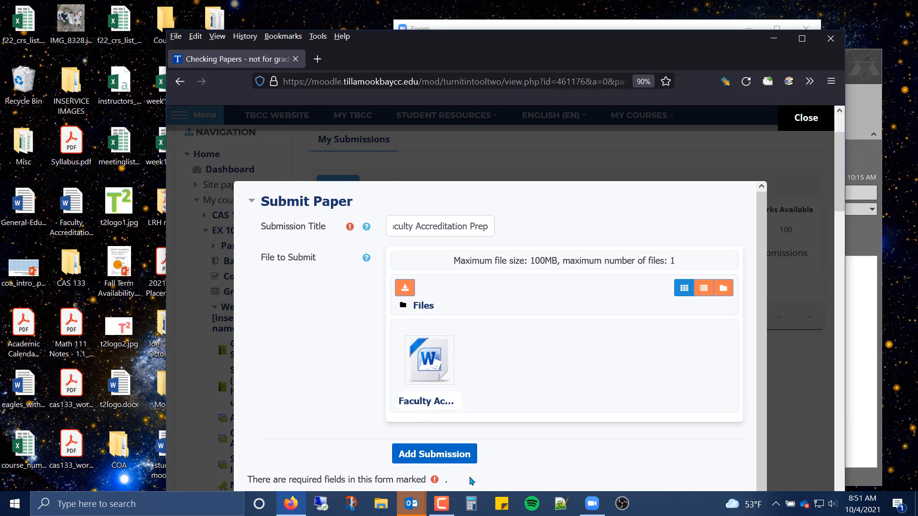
Submit the paper, scroll through the digital receipt, and close it.
left_click(463, 455)
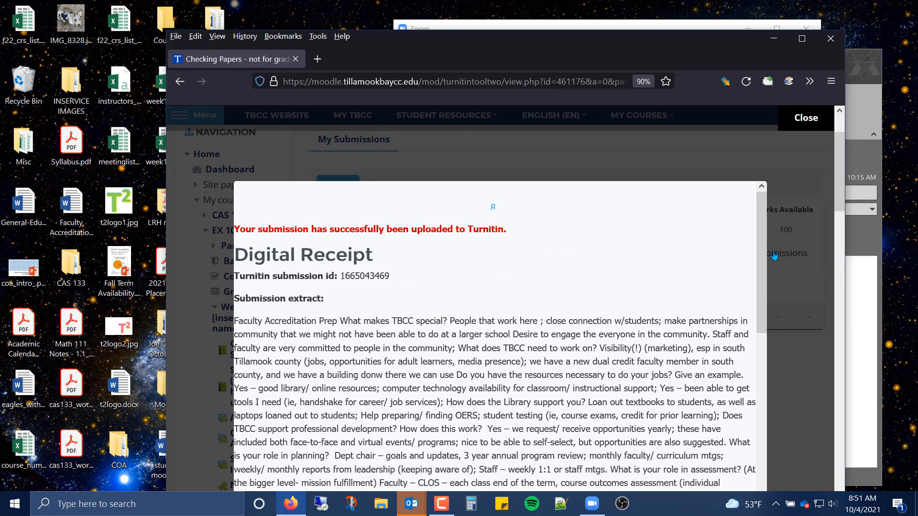
scroll(701, 418, "down", 10)
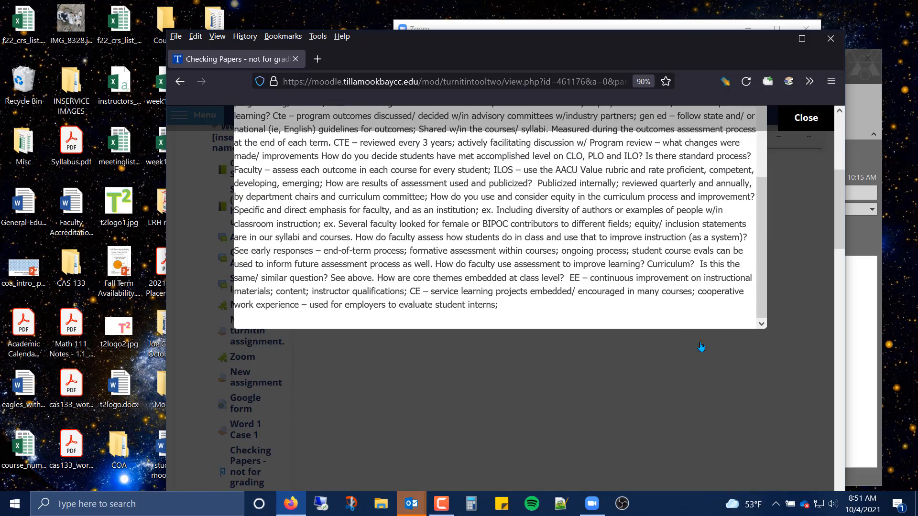
scroll(702, 347, "up", 5)
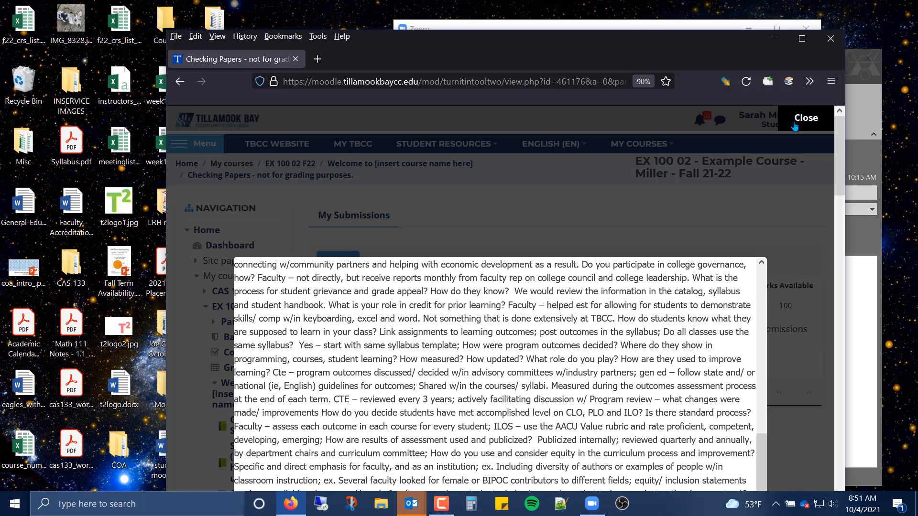
left_click(795, 126)
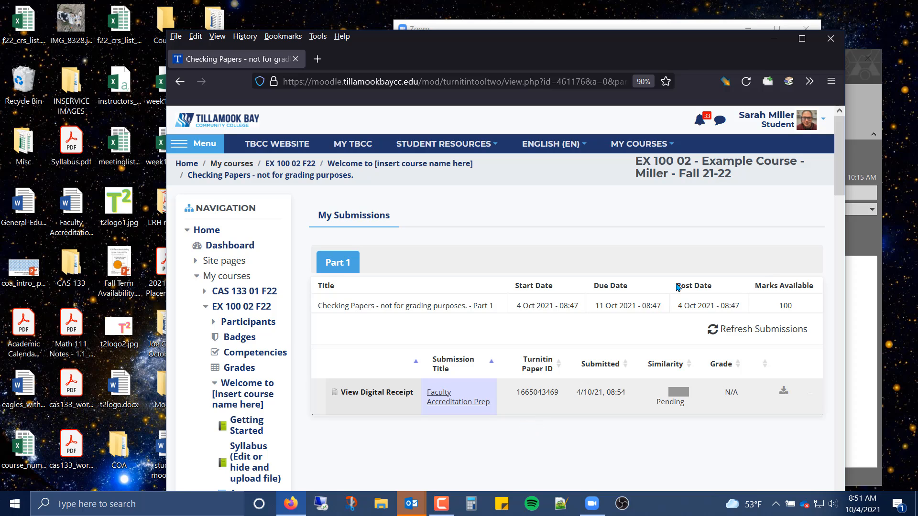
Return to the normal role from the student view and review the Checking Papers submission inbox.
left_click(792, 127)
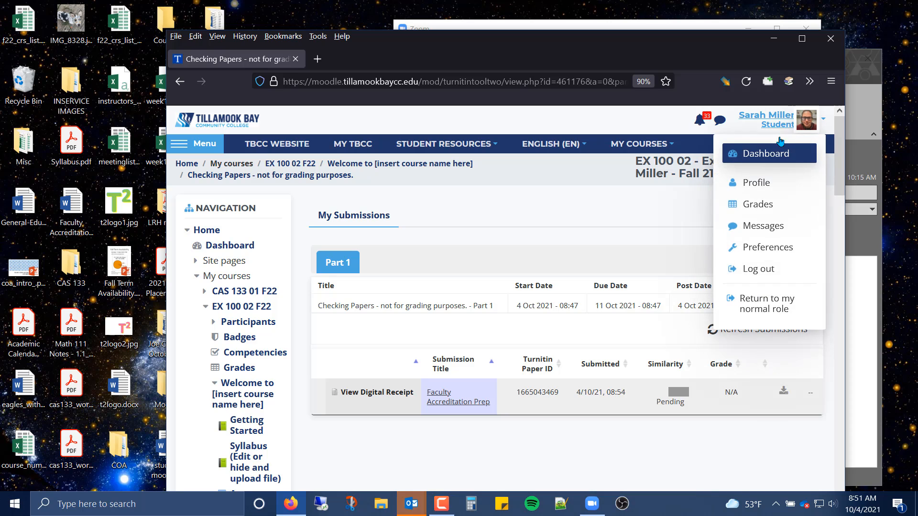
left_click(734, 304)
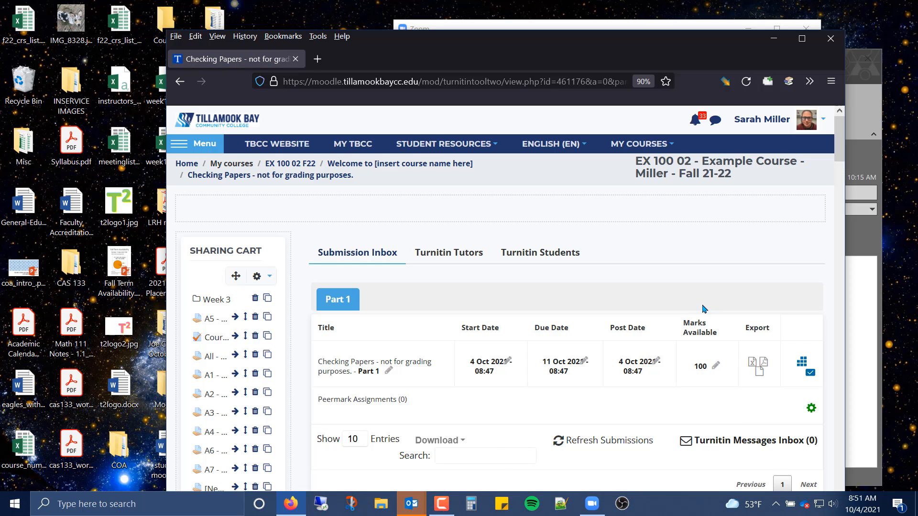
scroll(640, 323, "down", 5)
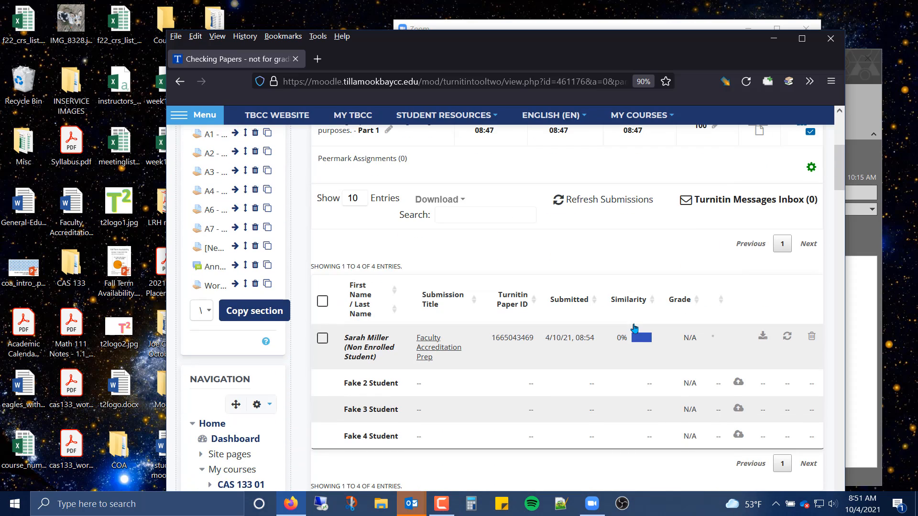
scroll(616, 364, "up", 5)
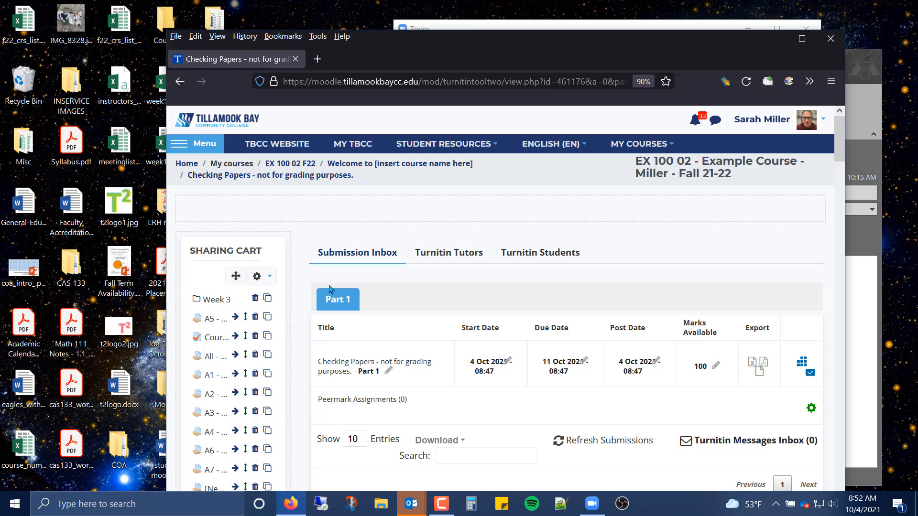
In the EX 100 02 F22 course page, hide the Word 1 Case 1 and Checking Papers activities from students.
left_click(295, 165)
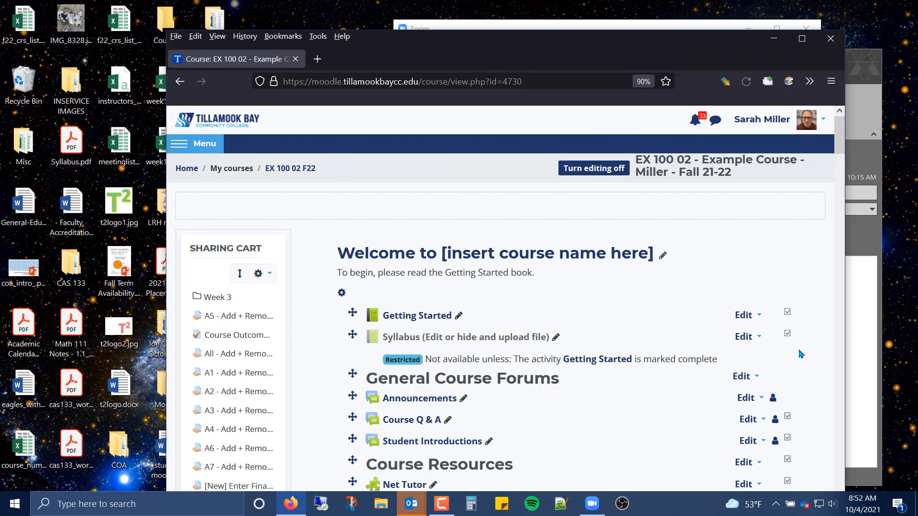
scroll(799, 353, "down", 3)
scroll(800, 355, "down", 3)
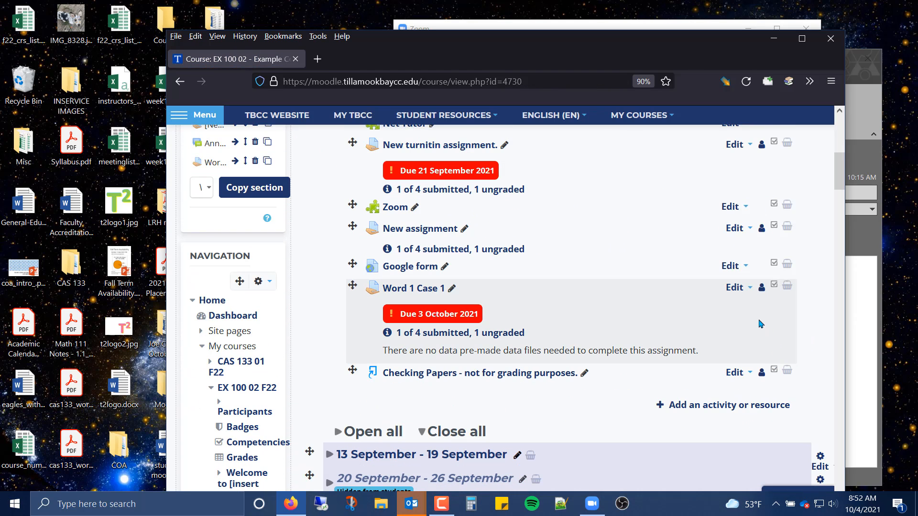
left_click(735, 289)
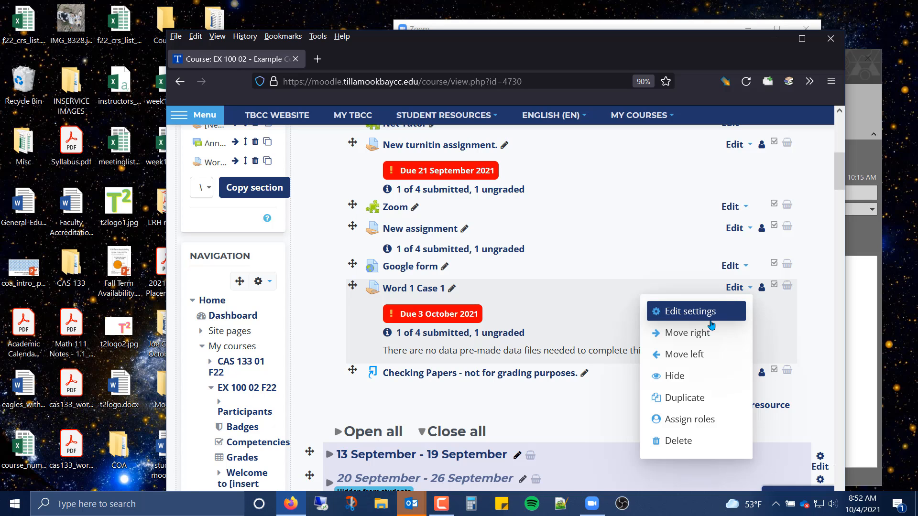
left_click(685, 377)
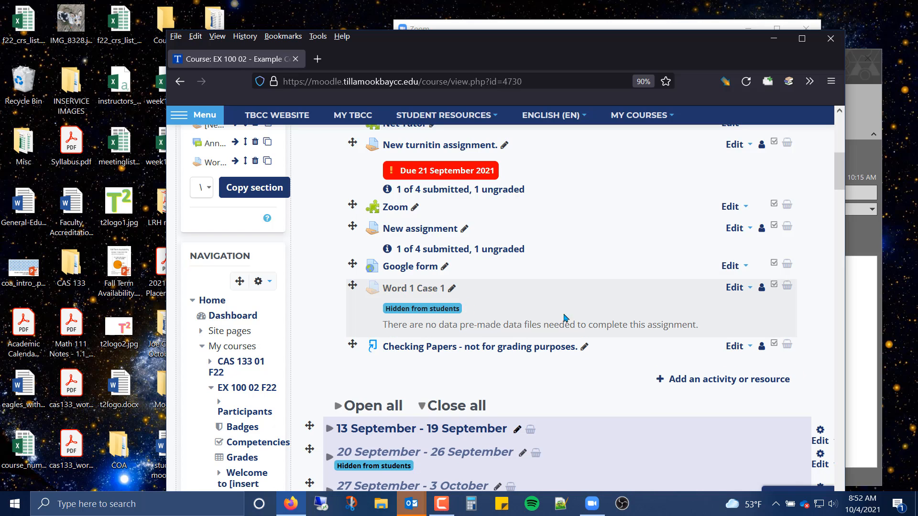
left_click(742, 346)
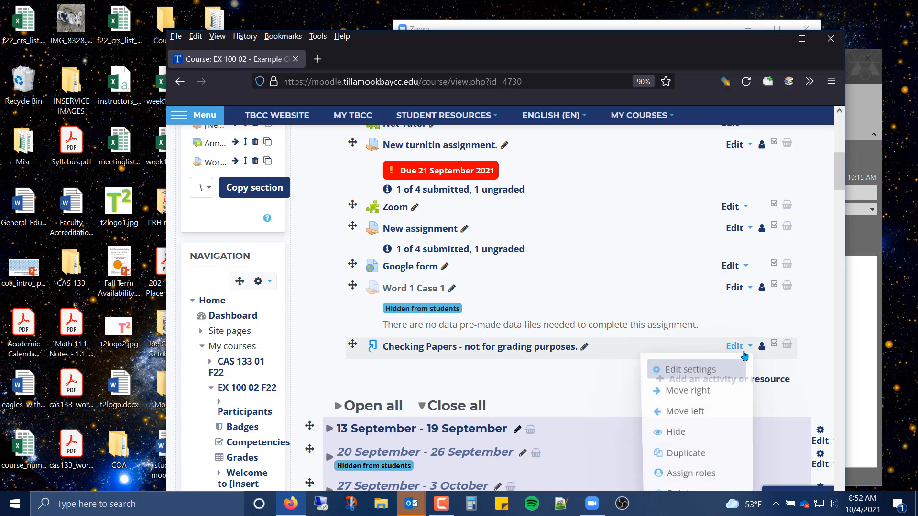
left_click(728, 433)
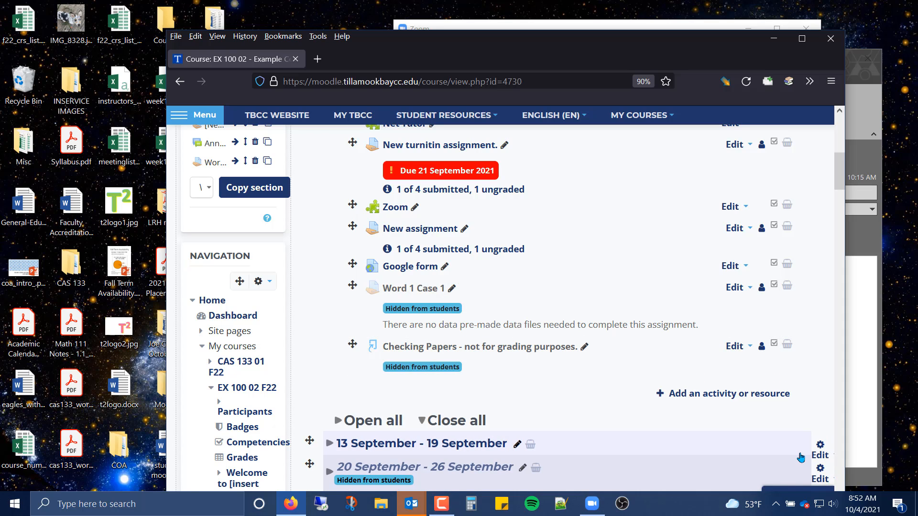
Open Checking Papers and view the student's Faculty Accreditation Prep paper in Feedback Studio, then return to the inbox tab.
left_click(493, 349)
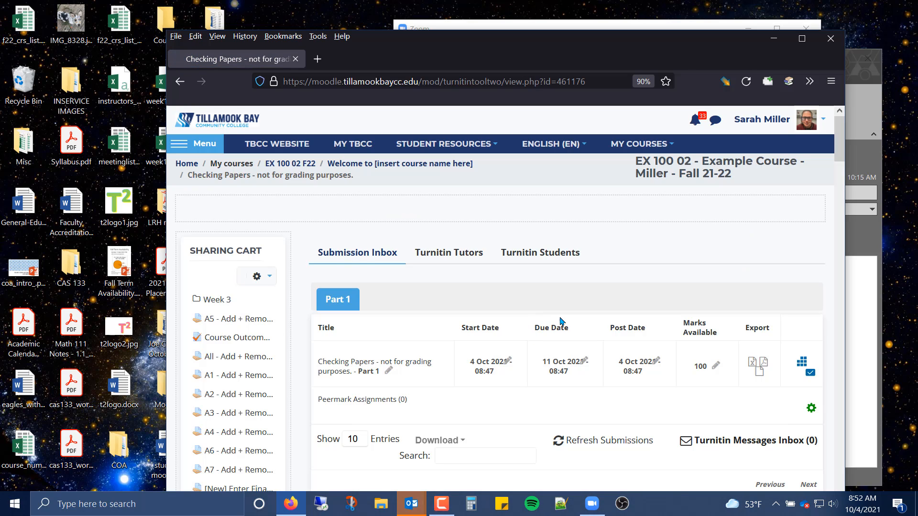
scroll(564, 320, "down", 6)
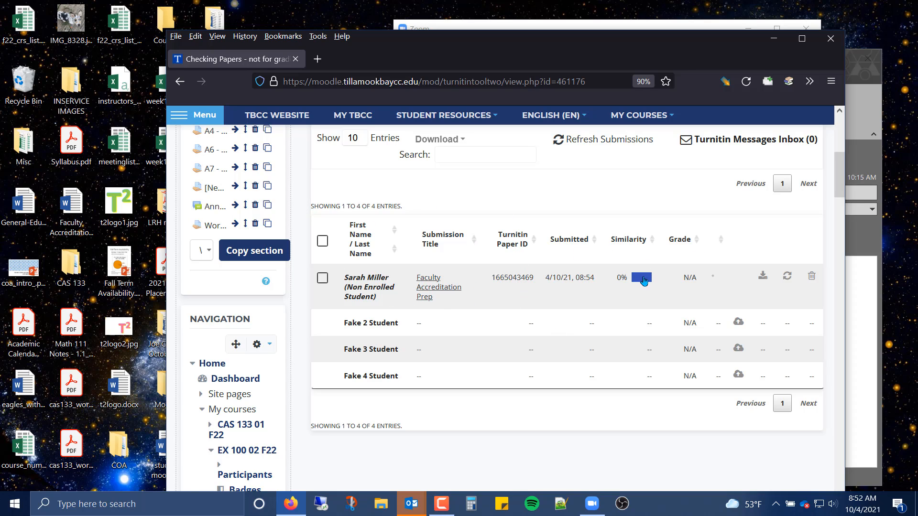
left_click(642, 278)
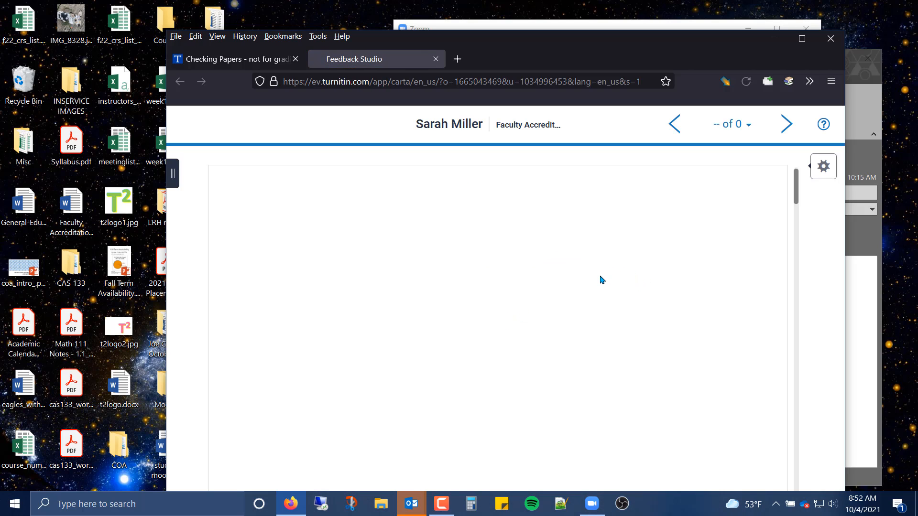
scroll(622, 312, "down", 8)
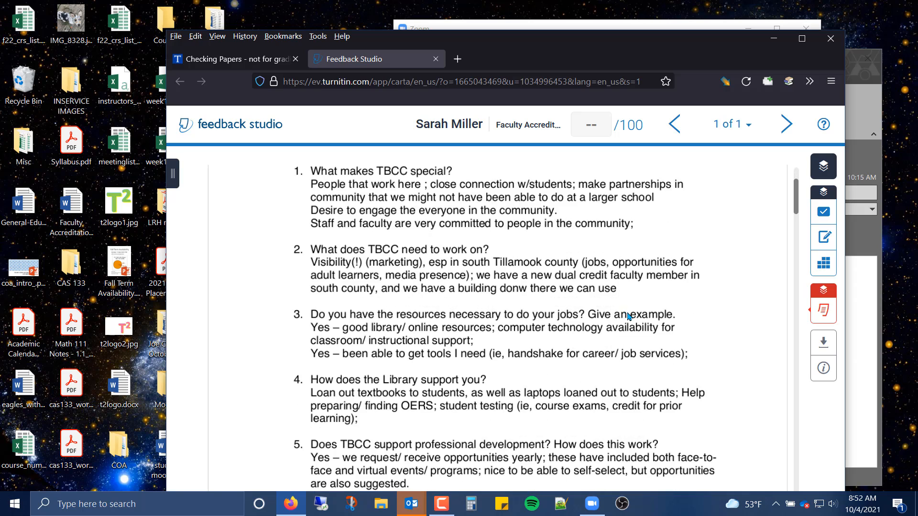
scroll(629, 317, "down", 1)
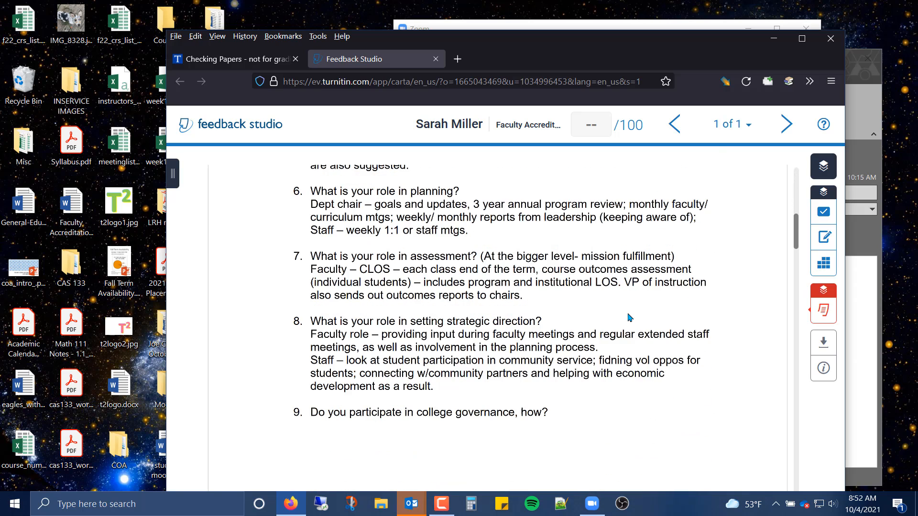
scroll(624, 322, "down", 7)
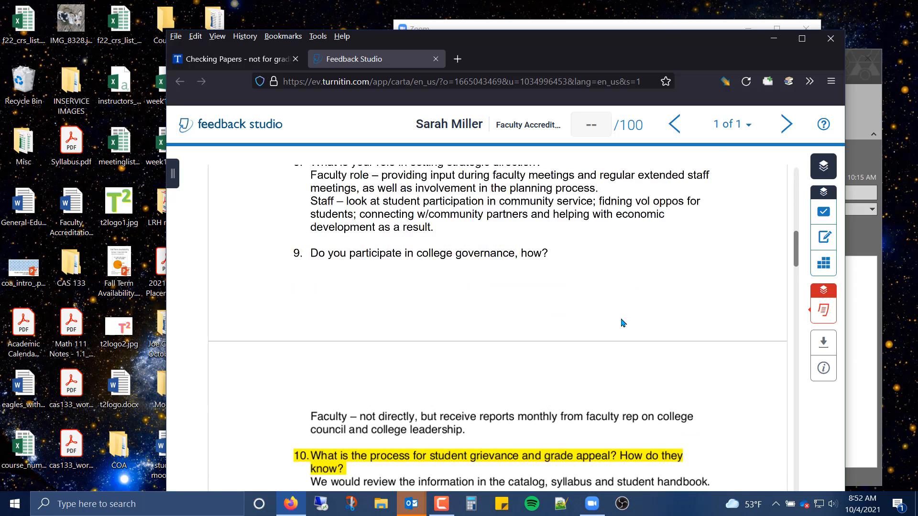
scroll(623, 323, "down", 2)
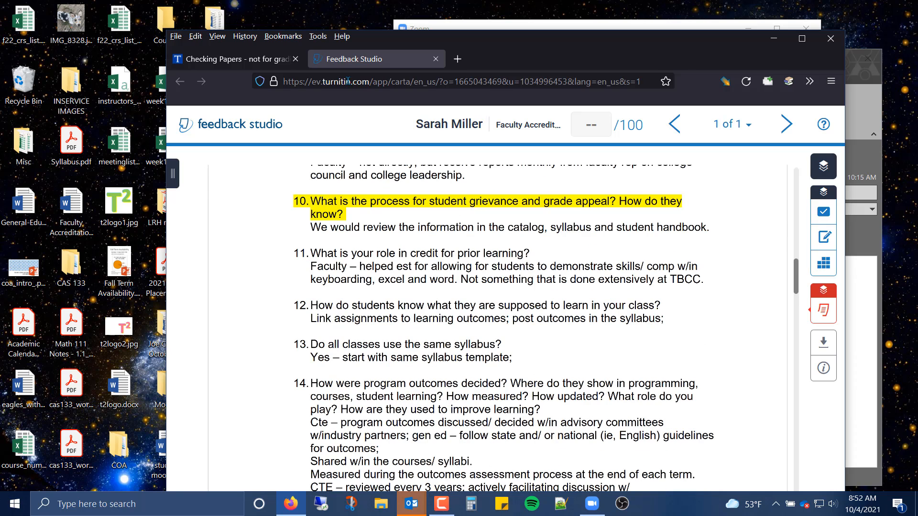
left_click(217, 57)
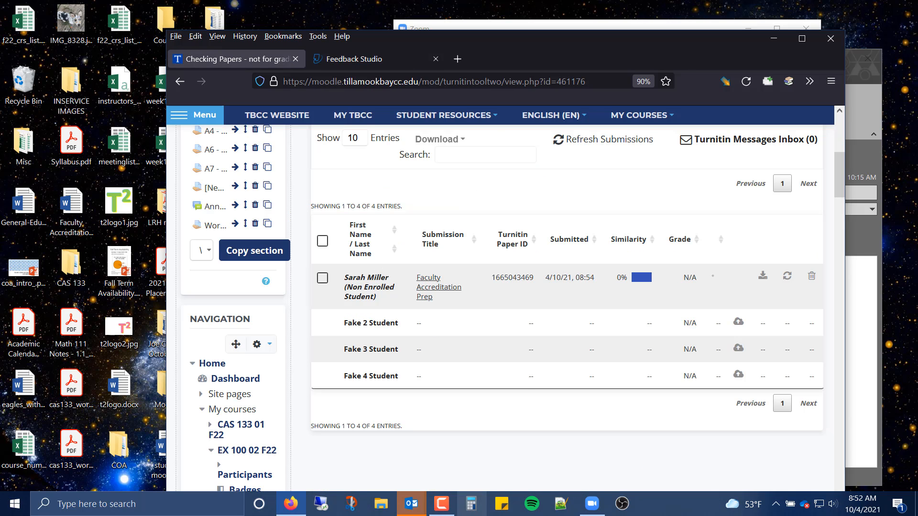